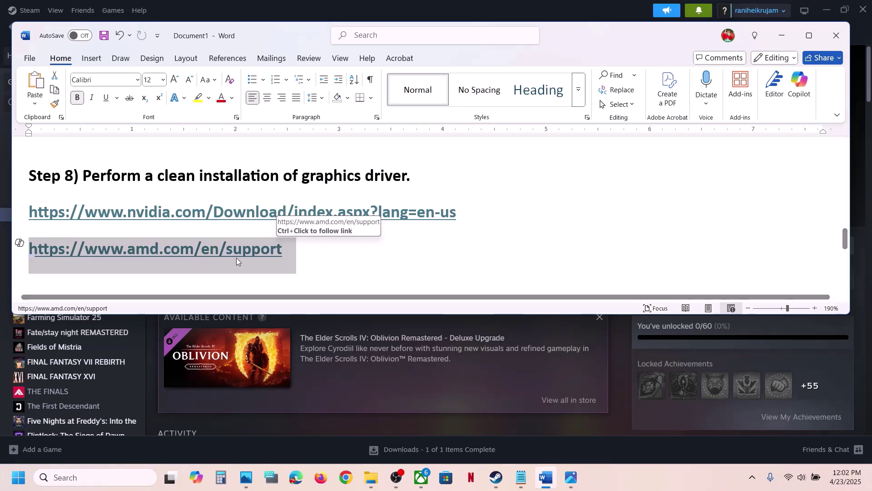
- Copy the NVIDIA driver download link from the Word document and open it in Chrome
{"action": "left_click_drag", "start_coordinate": [467, 211], "coordinate": [92, 206]}
{"action": "key", "text": "ctrl+c"}
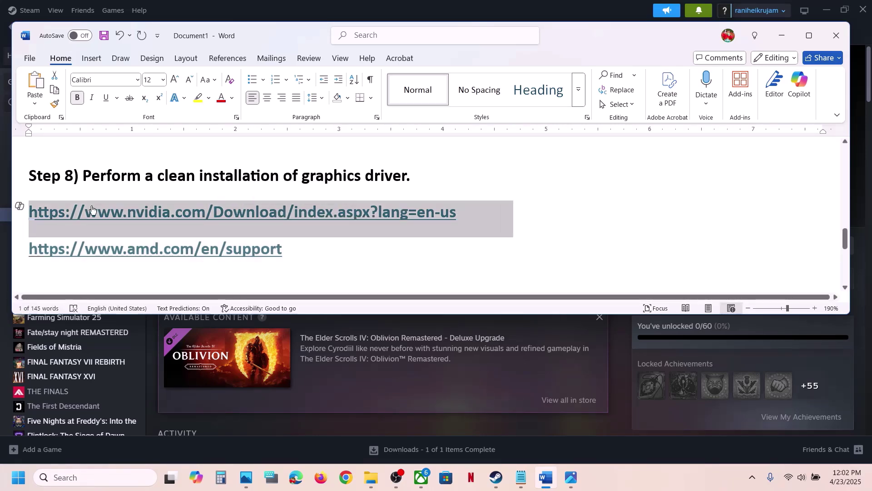
{"action": "left_click", "coordinate": [347, 477]}
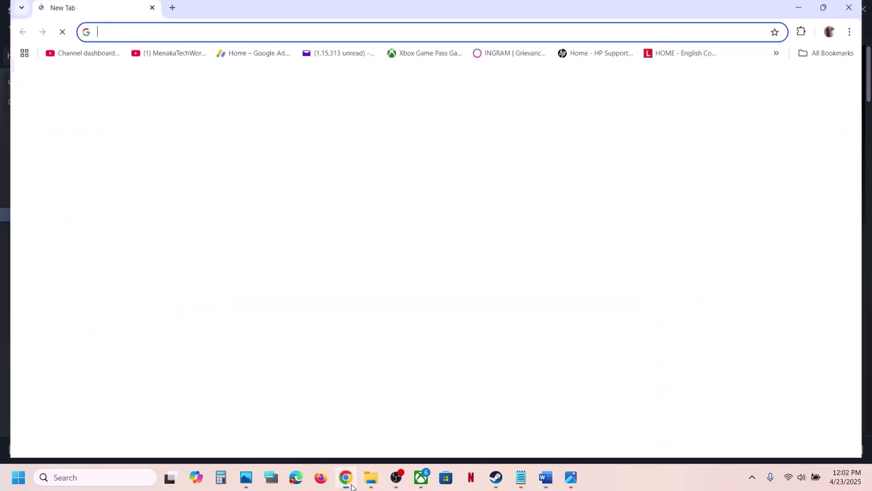
{"action": "key", "text": "ctrl+v"}
{"action": "key", "text": "Return"}
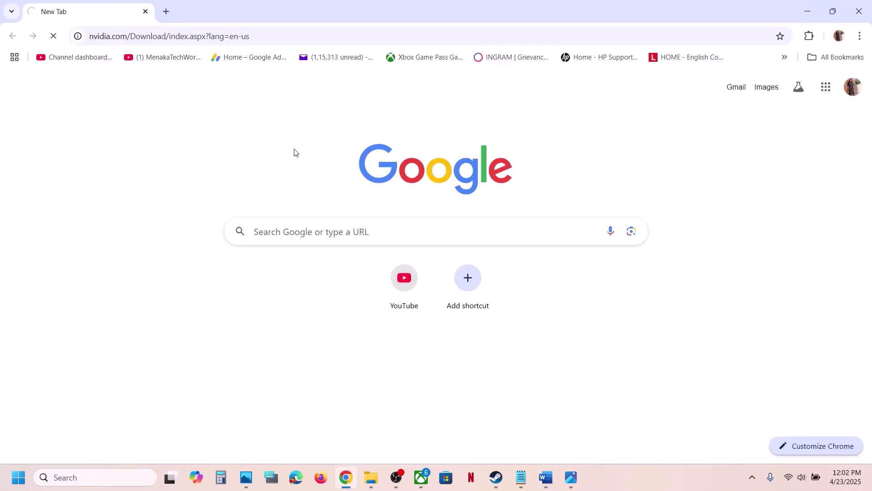
- Run the manual driver search for the GeForce RTX 3050 Laptop GPU on Windows 11 in English (US)
{"action": "scroll", "coordinate": [306, 300], "scroll_direction": "down", "scroll_amount": 4}
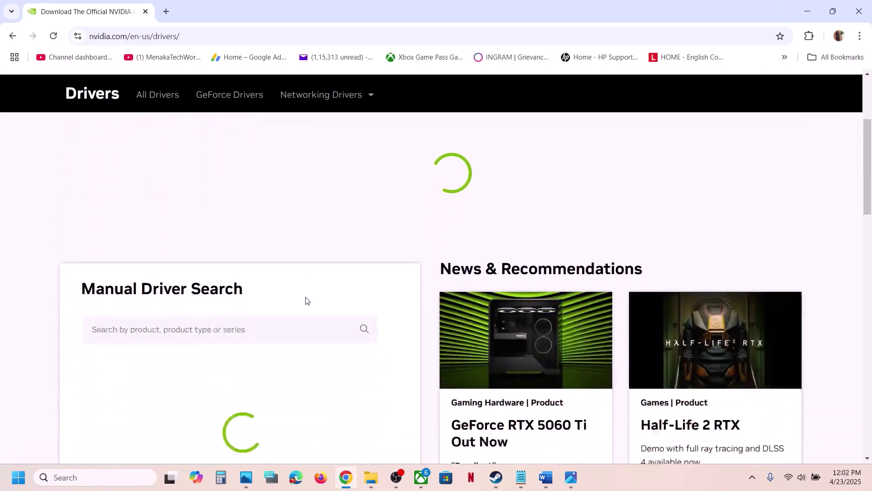
{"action": "scroll", "coordinate": [305, 300], "scroll_direction": "down", "scroll_amount": 5}
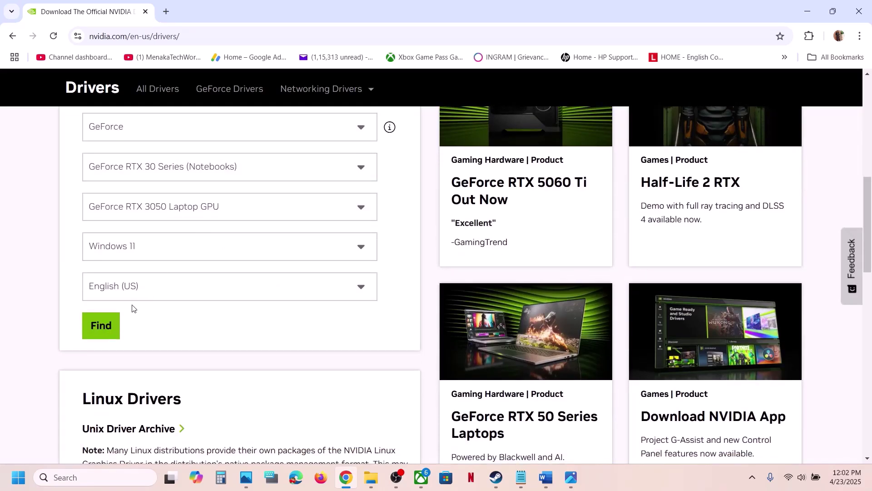
{"action": "left_click", "coordinate": [100, 327]}
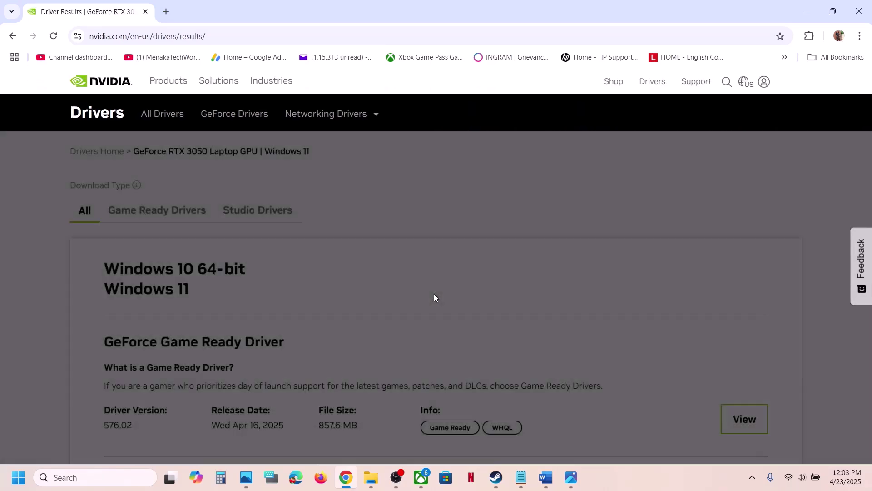
- Expand the list of additional driver versions below the search results
{"action": "scroll", "coordinate": [434, 296], "scroll_direction": "down", "scroll_amount": 8}
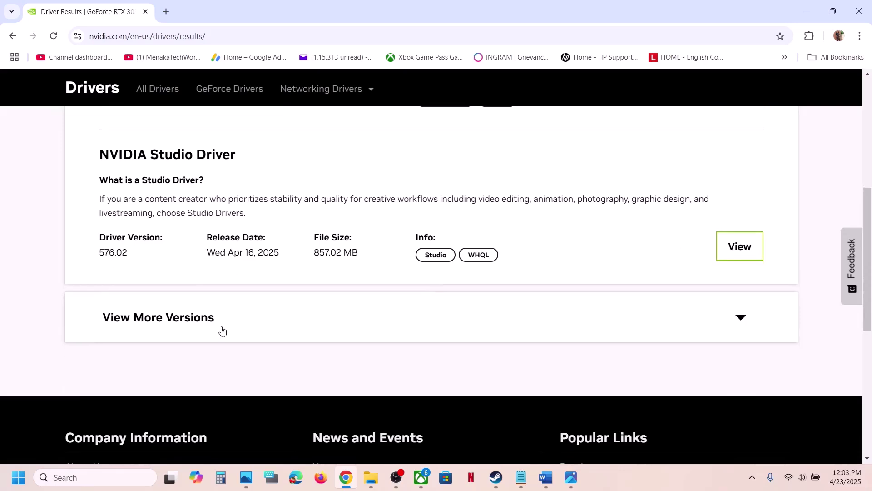
{"action": "left_click", "coordinate": [156, 323]}
{"action": "scroll", "coordinate": [283, 278], "scroll_direction": "down", "scroll_amount": 3}
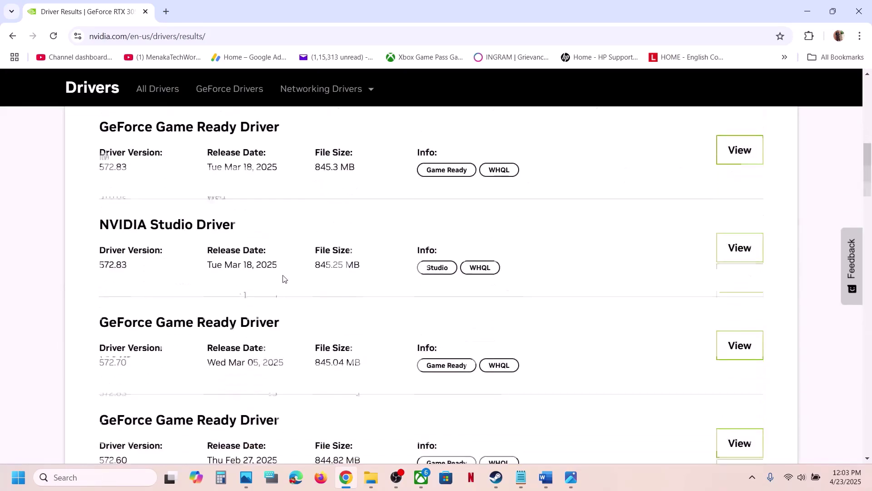
- Compare the version numbers of the newest and the previous GeForce Game Ready Drivers, highlighting each one
{"action": "scroll", "coordinate": [283, 279], "scroll_direction": "up", "scroll_amount": 10}
{"action": "scroll", "coordinate": [282, 279], "scroll_direction": "down", "scroll_amount": 2}
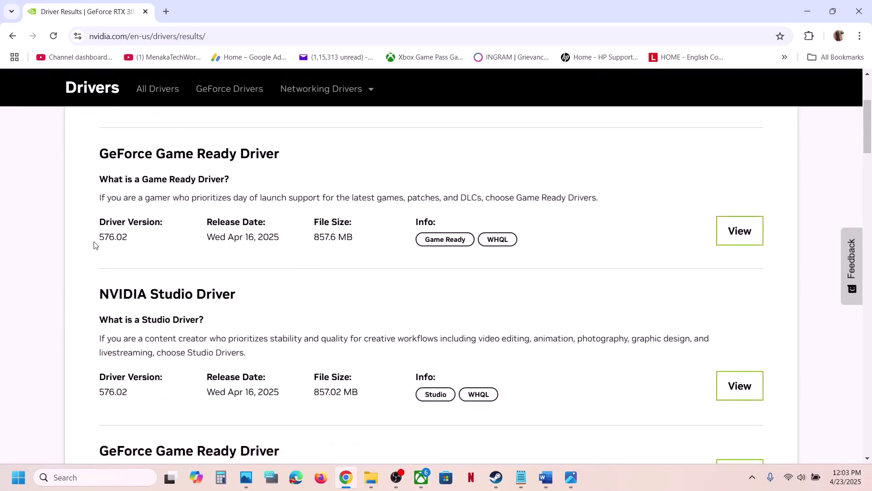
{"action": "left_click_drag", "start_coordinate": [97, 218], "coordinate": [128, 235]}
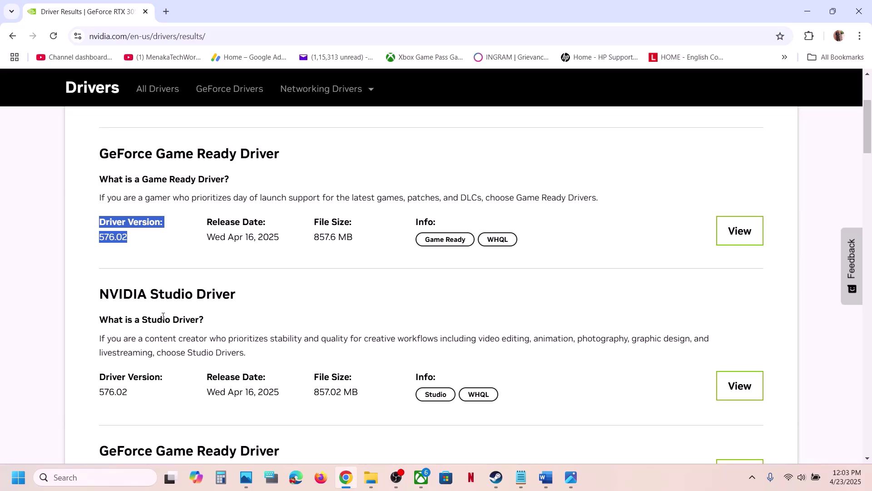
{"action": "scroll", "coordinate": [163, 317], "scroll_direction": "down", "scroll_amount": 2}
{"action": "scroll", "coordinate": [150, 322], "scroll_direction": "down", "scroll_amount": 3}
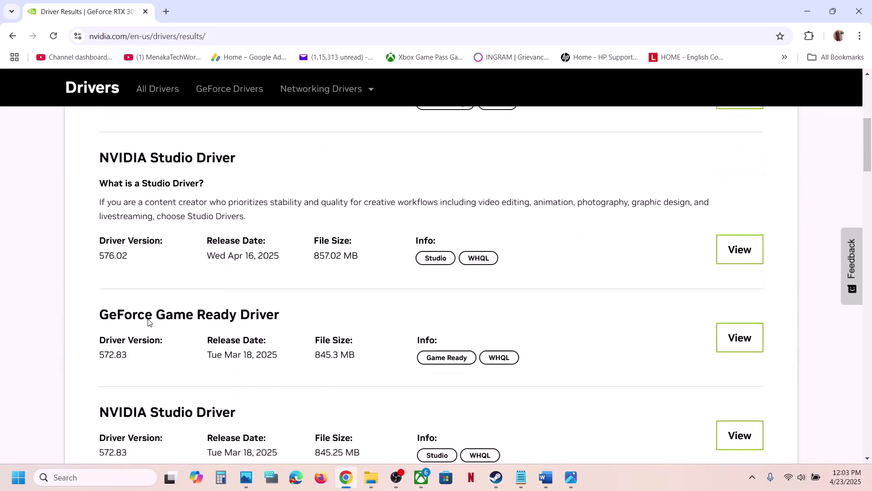
{"action": "scroll", "coordinate": [145, 313], "scroll_direction": "down", "scroll_amount": 1}
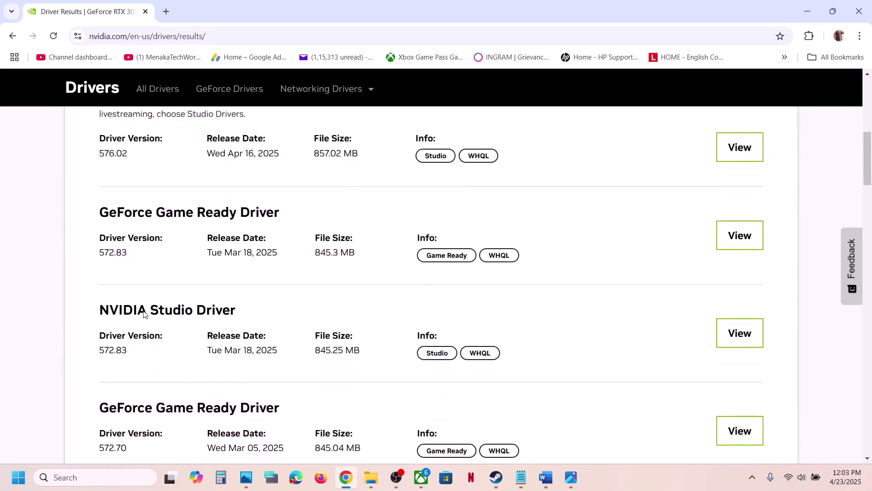
{"action": "left_click_drag", "start_coordinate": [101, 249], "coordinate": [133, 253]}
{"action": "scroll", "coordinate": [133, 253], "scroll_direction": "down", "scroll_amount": 3}
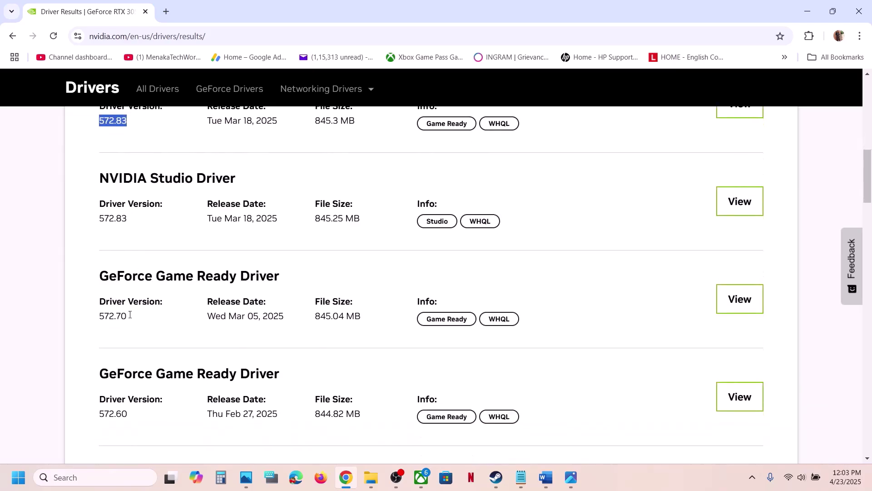
{"action": "left_click_drag", "start_coordinate": [100, 318], "coordinate": [130, 318]}
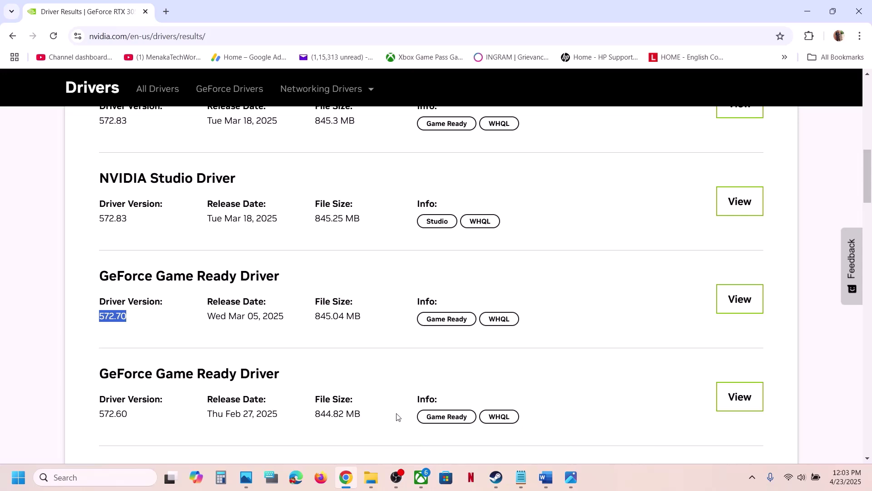
- Search Windows for "graphics settings" and open the Graphics settings page
{"action": "left_click", "coordinate": [111, 479]}
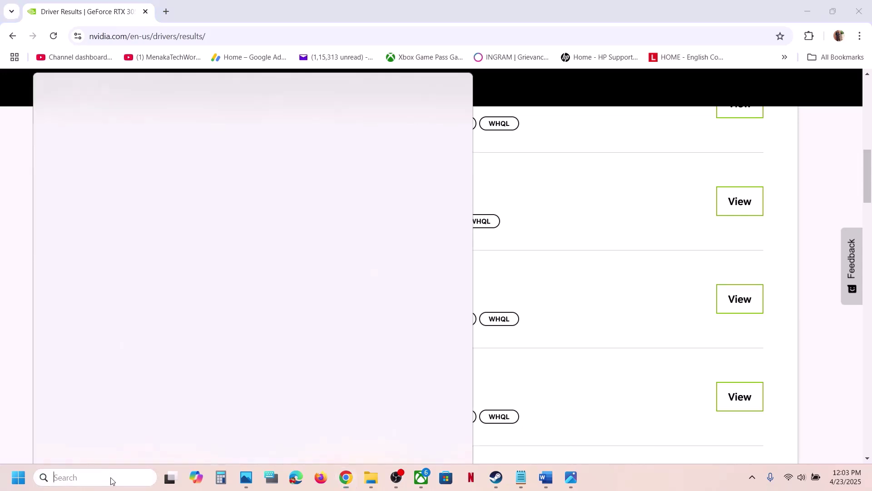
{"action": "type", "text": "graphics settings"}
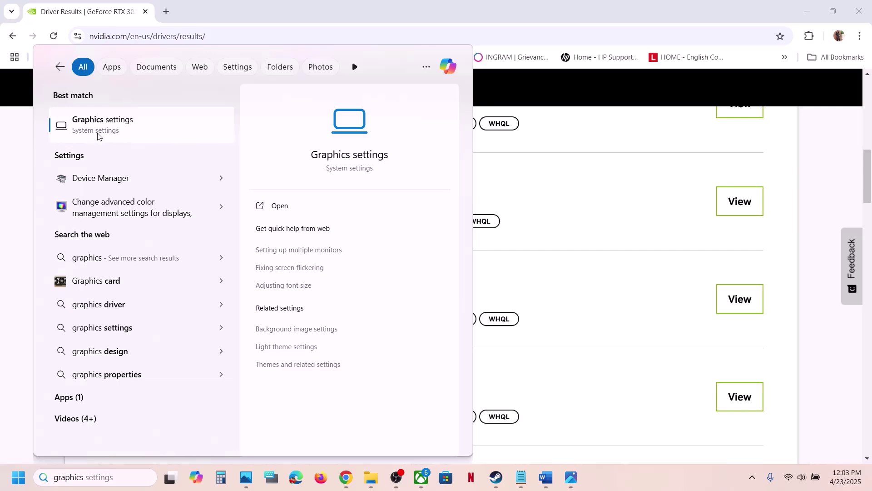
{"action": "left_click", "coordinate": [99, 135]}
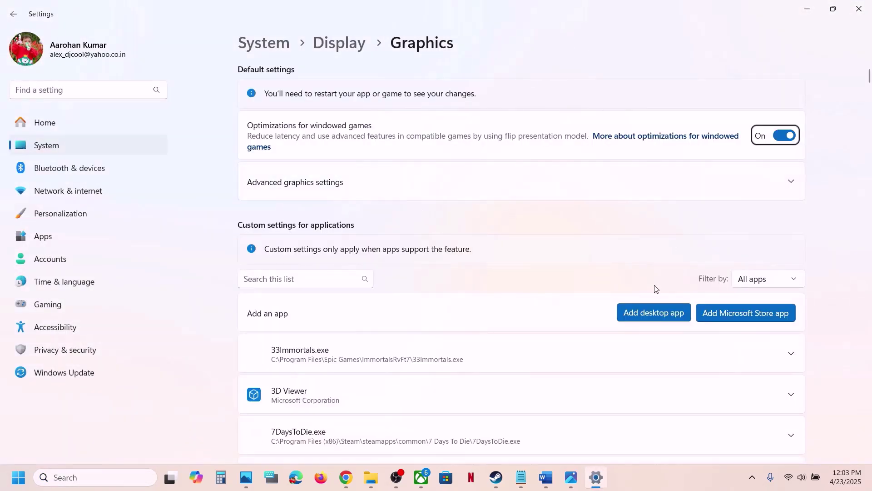
- Add the OblivionRemastered application from Steam's common\Oblivion Remastered folder as a desktop app in the custom graphics settings
{"action": "left_click", "coordinate": [639, 313]}
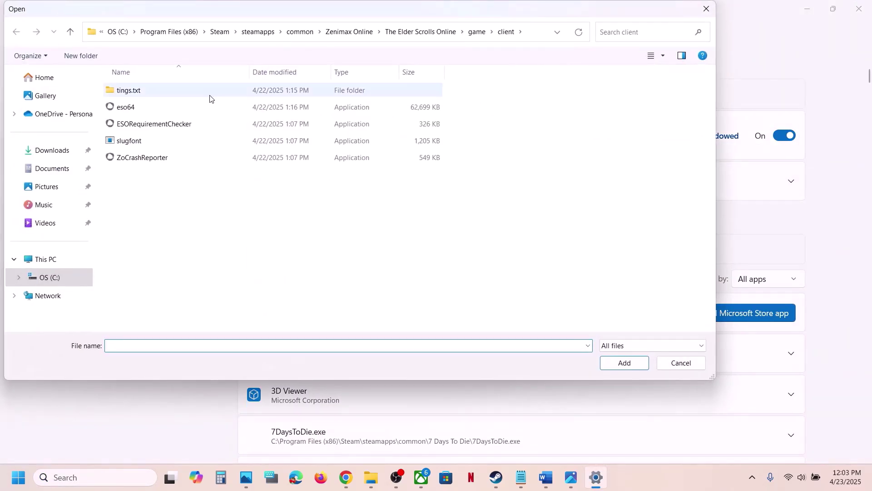
{"action": "left_click", "coordinate": [302, 32]}
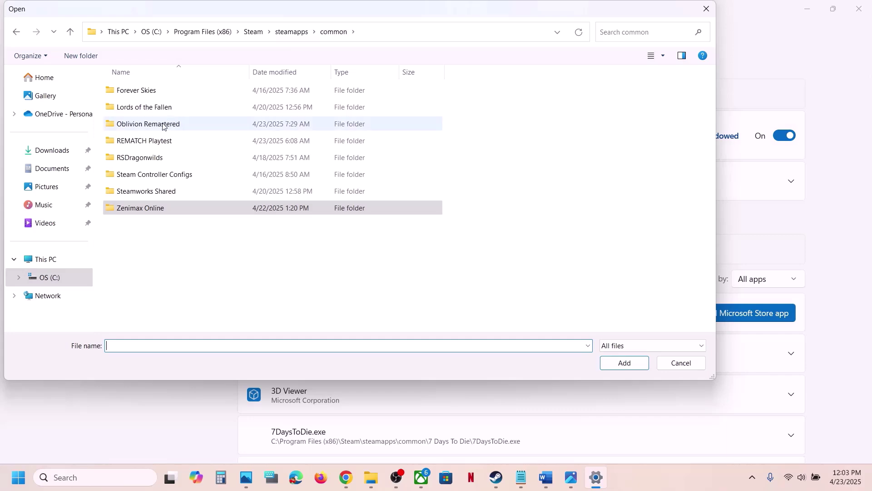
{"action": "double_click", "coordinate": [167, 123]}
{"action": "left_click", "coordinate": [173, 130]}
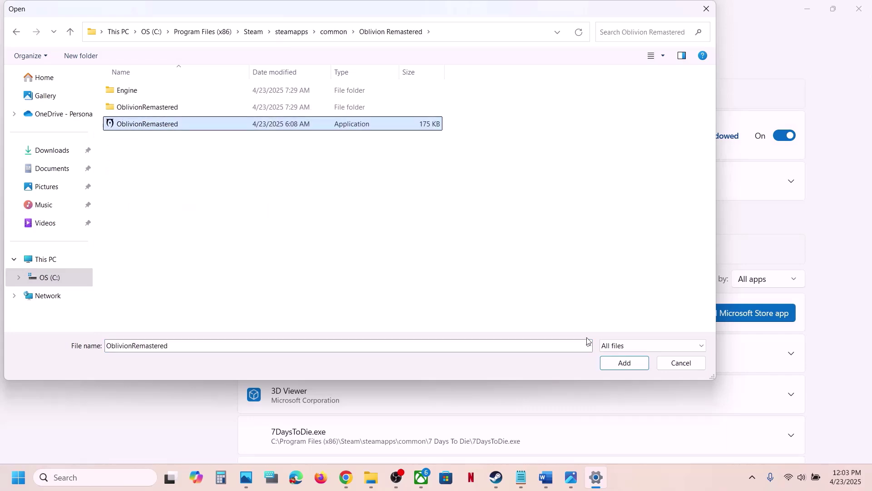
{"action": "left_click", "coordinate": [607, 366]}
- Set the GPU preference of the OblivionRemastered.exe entry to High Performance (NVIDIA GeForce RTX 3050 Laptop GPU)
{"action": "scroll", "coordinate": [425, 395], "scroll_direction": "down", "scroll_amount": 8}
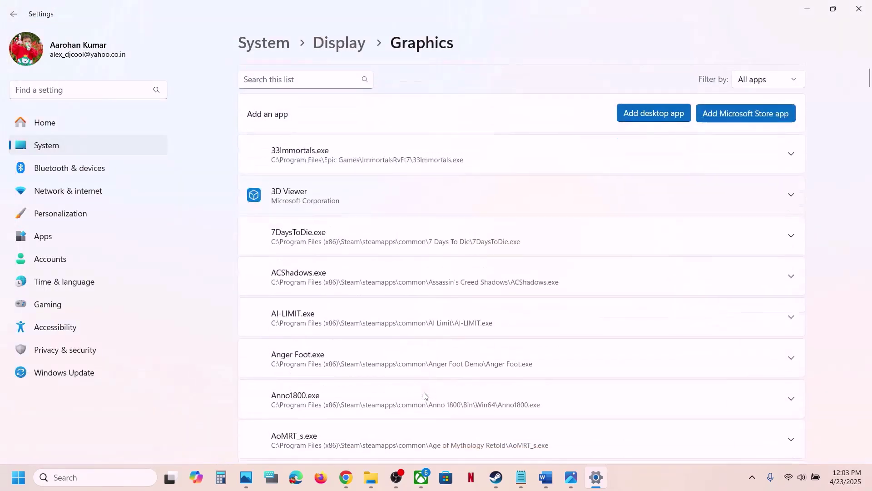
{"action": "scroll", "coordinate": [426, 395], "scroll_direction": "down", "scroll_amount": 10}
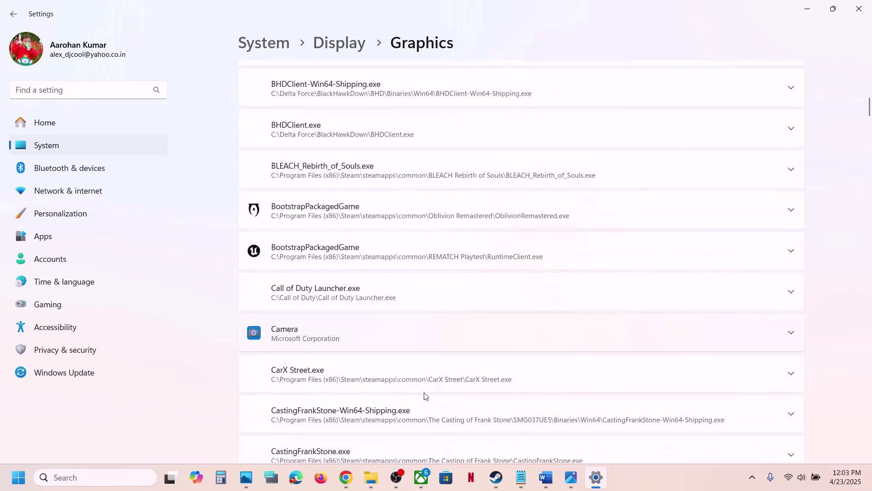
{"action": "left_click", "coordinate": [415, 213]}
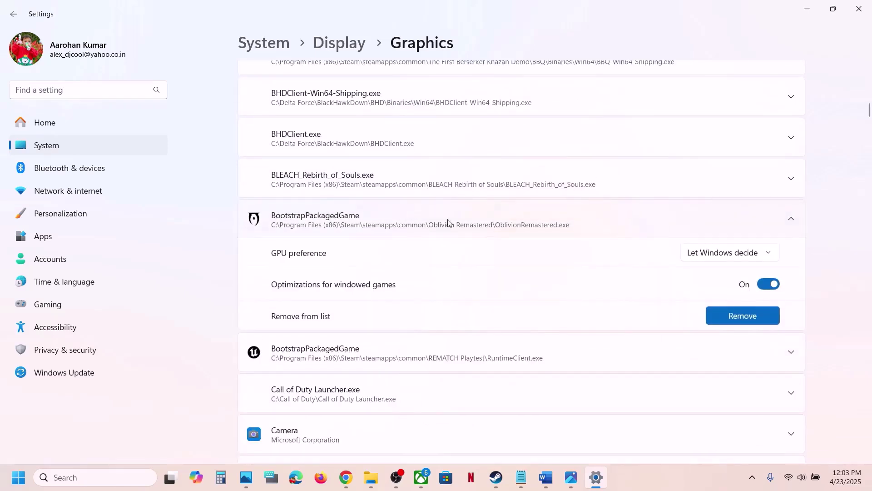
{"action": "left_click", "coordinate": [761, 253]}
{"action": "left_click", "coordinate": [747, 295]}
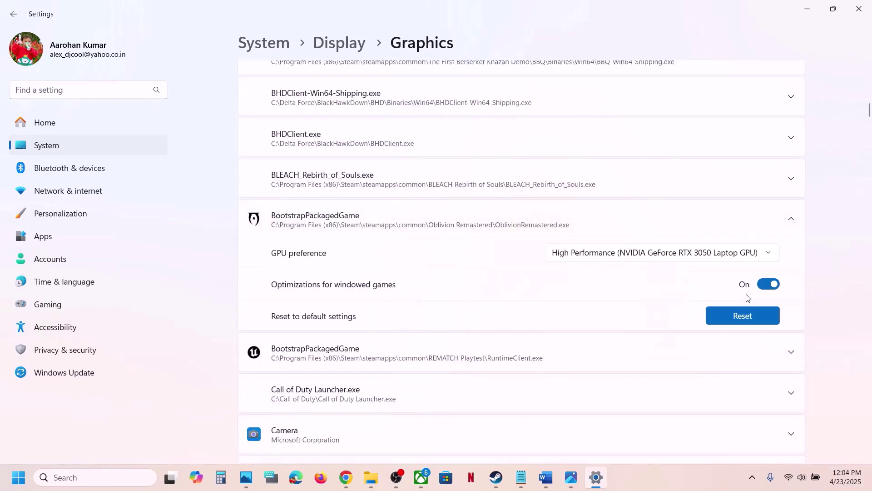
- Add OblivionRemastered-Win64-Shipping from the game's OblivionRemastered\Binaries\Win64 folder as another desktop app
{"action": "scroll", "coordinate": [476, 249], "scroll_direction": "up", "scroll_amount": 15}
{"action": "scroll", "coordinate": [477, 249], "scroll_direction": "up", "scroll_amount": 5}
{"action": "left_click", "coordinate": [647, 312]}
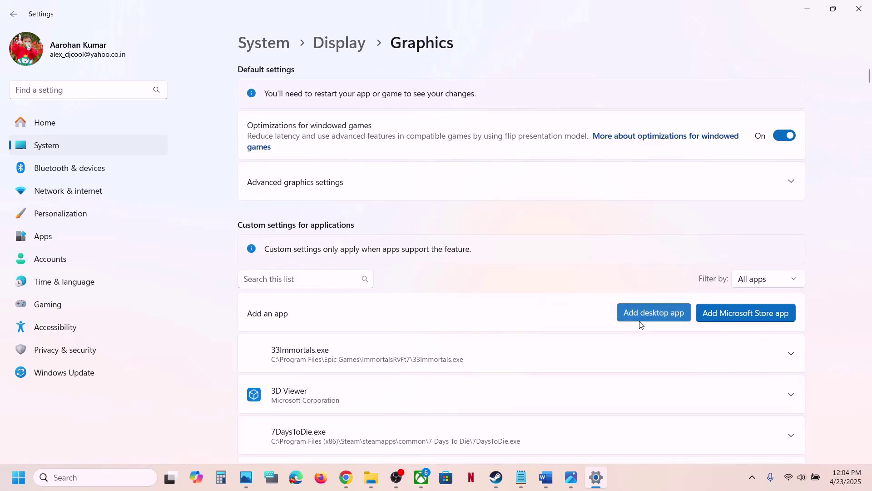
{"action": "double_click", "coordinate": [185, 109]}
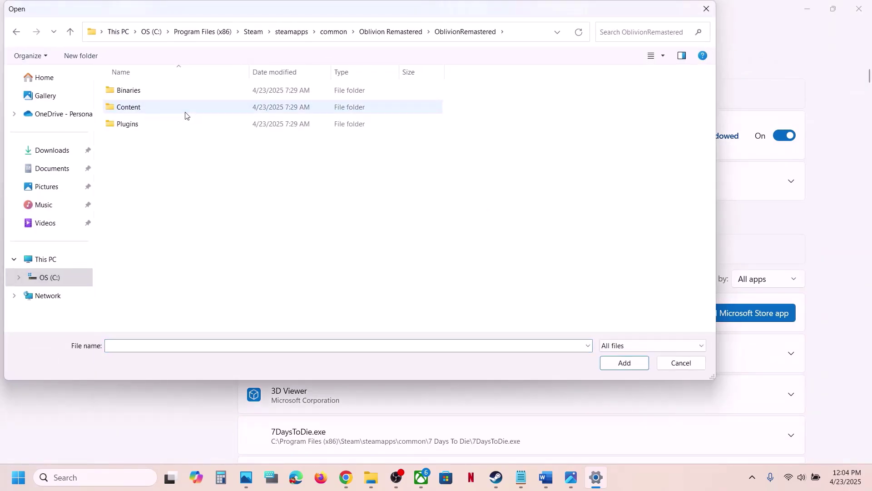
{"action": "double_click", "coordinate": [144, 94]}
{"action": "double_click", "coordinate": [143, 94]}
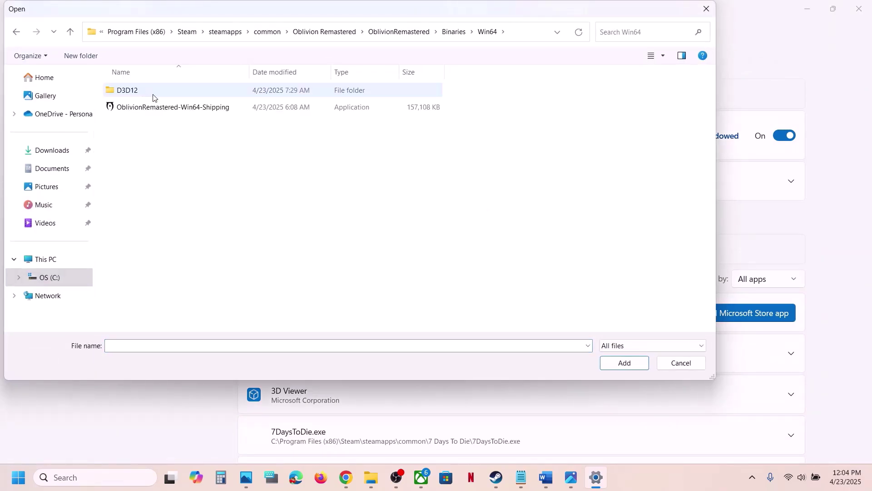
{"action": "left_click", "coordinate": [162, 107]}
{"action": "left_click", "coordinate": [611, 363]}
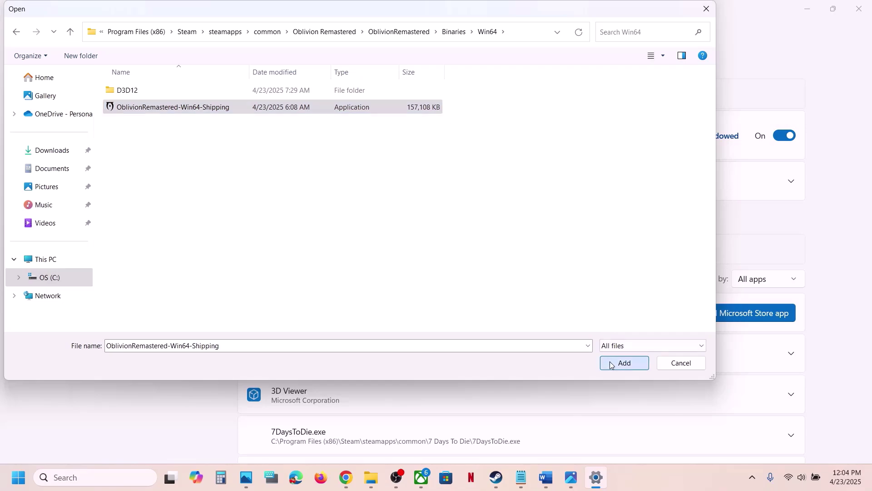
- Set the OblivionRemastered-Win64-Shipping.exe entry's GPU preference to High Performance (NVIDIA GeForce RTX 3050 Laptop GPU) and close Settings
{"action": "scroll", "coordinate": [433, 368], "scroll_direction": "down", "scroll_amount": 5}
{"action": "scroll", "coordinate": [431, 369], "scroll_direction": "down", "scroll_amount": 20}
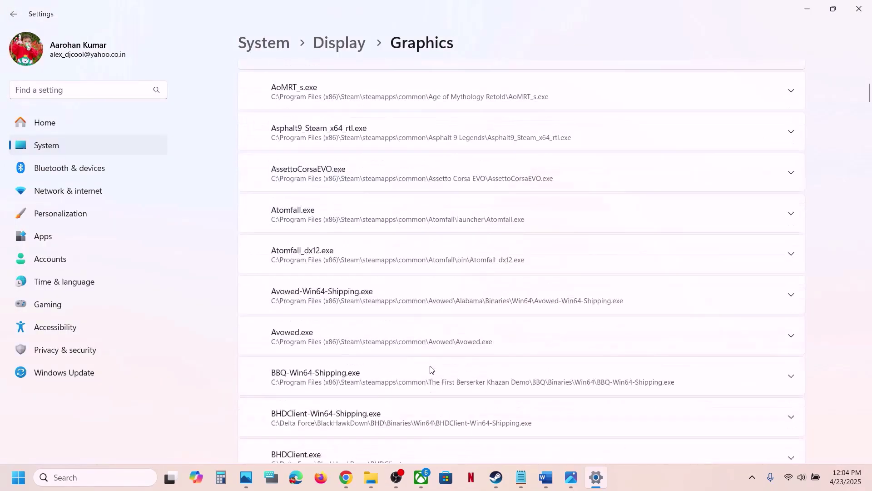
{"action": "scroll", "coordinate": [432, 368], "scroll_direction": "down", "scroll_amount": 20}
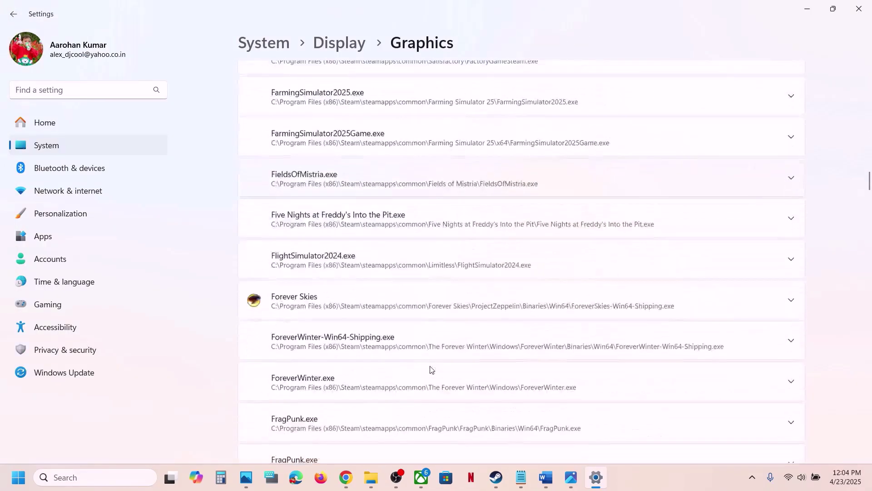
{"action": "scroll", "coordinate": [432, 368], "scroll_direction": "down", "scroll_amount": 20}
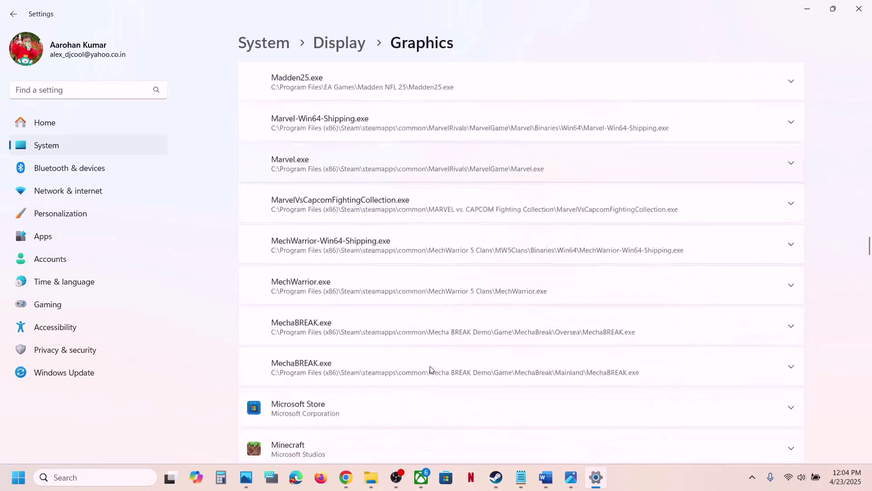
{"action": "scroll", "coordinate": [431, 369], "scroll_direction": "down", "scroll_amount": 1}
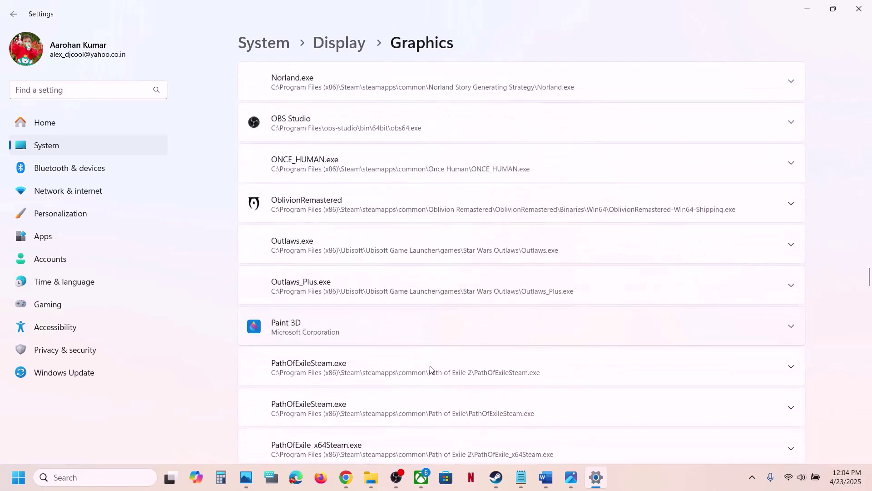
{"action": "left_click", "coordinate": [339, 206]}
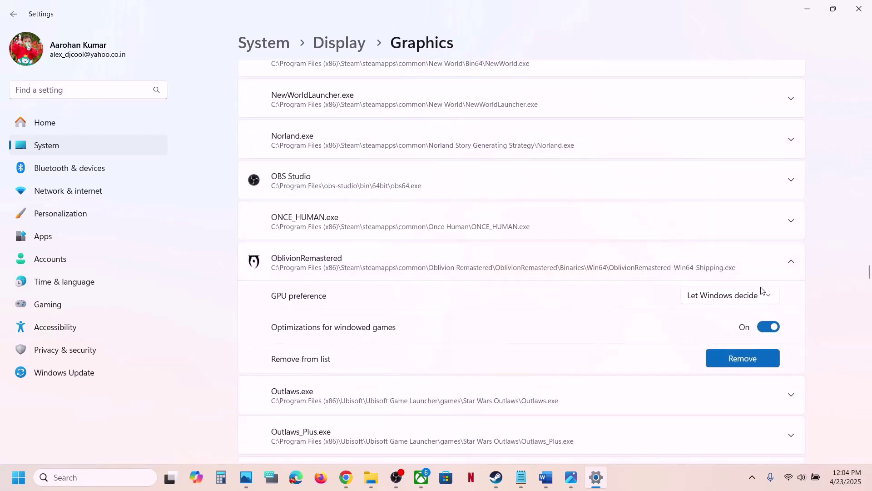
{"action": "left_click", "coordinate": [754, 293]}
{"action": "left_click", "coordinate": [770, 345]}
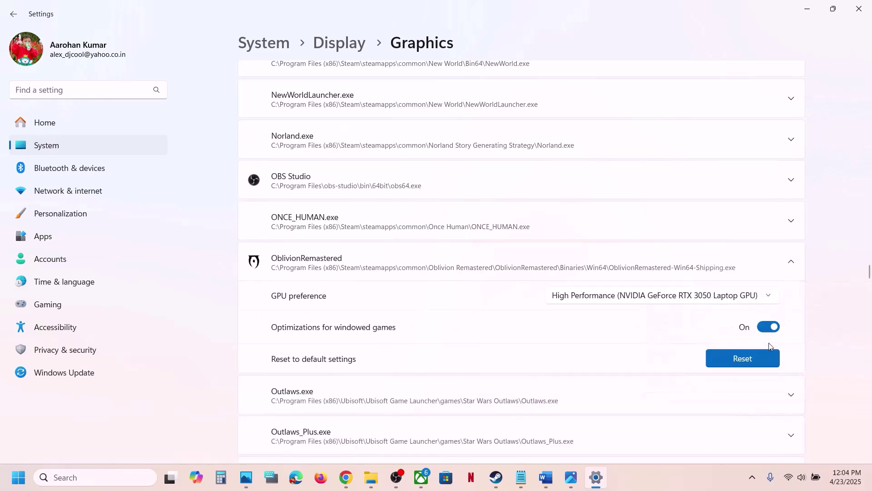
{"action": "left_click", "coordinate": [858, 9]}
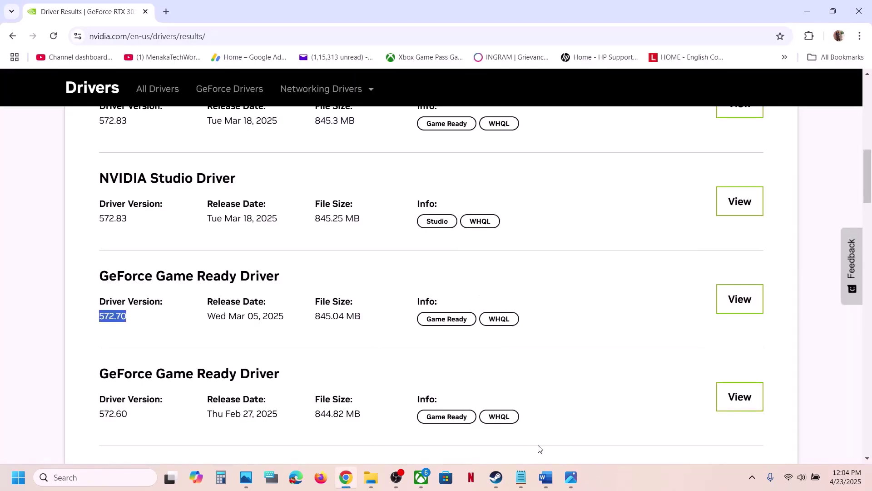
- Switch to the Word troubleshooting notes and highlight the "Increase Virtual Memory" heading of Step 9
{"action": "left_click", "coordinate": [546, 477]}
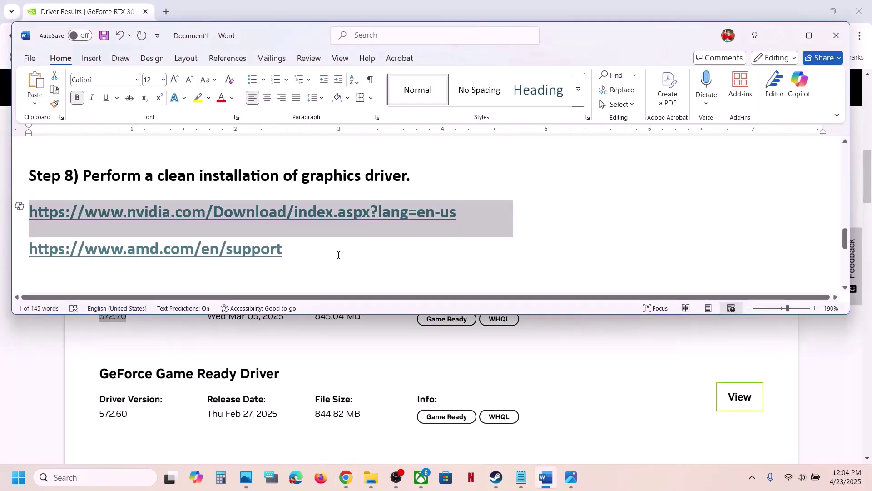
{"action": "scroll", "coordinate": [339, 255], "scroll_direction": "down", "scroll_amount": 6}
{"action": "scroll", "coordinate": [338, 255], "scroll_direction": "up", "scroll_amount": 4}
{"action": "scroll", "coordinate": [338, 254], "scroll_direction": "down", "scroll_amount": 2}
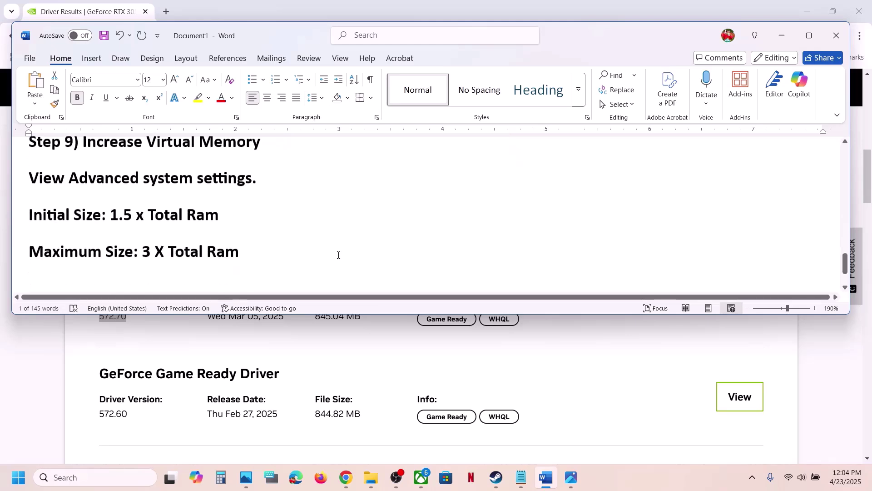
{"action": "scroll", "coordinate": [339, 253], "scroll_direction": "up", "scroll_amount": 1}
{"action": "left_click_drag", "start_coordinate": [83, 167], "coordinate": [262, 172]}
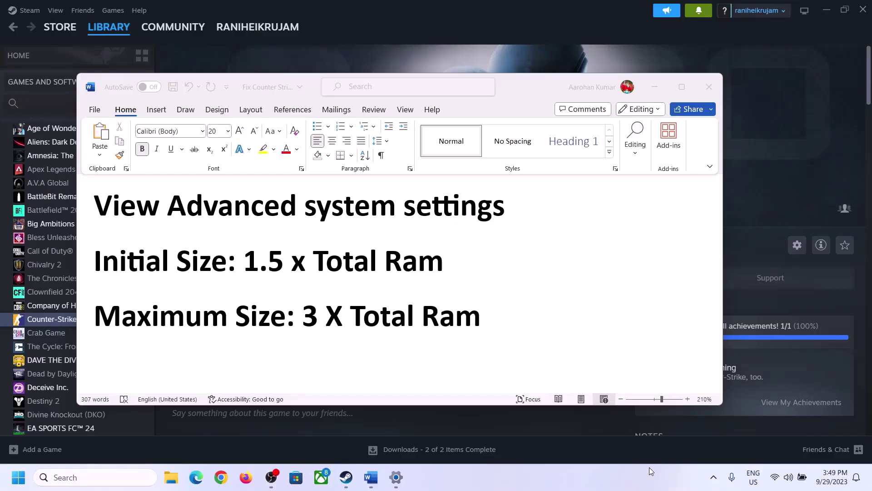
- Copy "View Advanced system settings" from the Word notes and use it in Windows search to open System Properties
{"action": "left_click", "coordinate": [122, 211]}
{"action": "left_click_drag", "start_coordinate": [98, 209], "coordinate": [471, 226]}
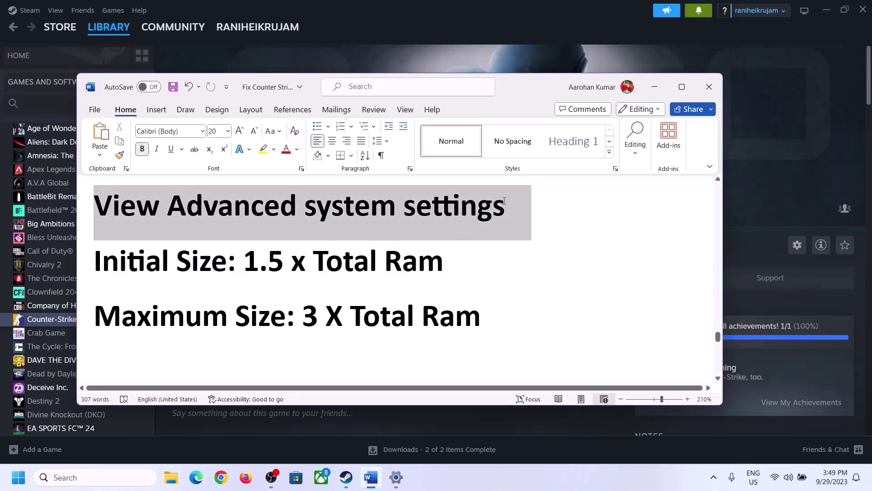
{"action": "key", "text": "ctrl+c"}
{"action": "left_click", "coordinate": [106, 474]}
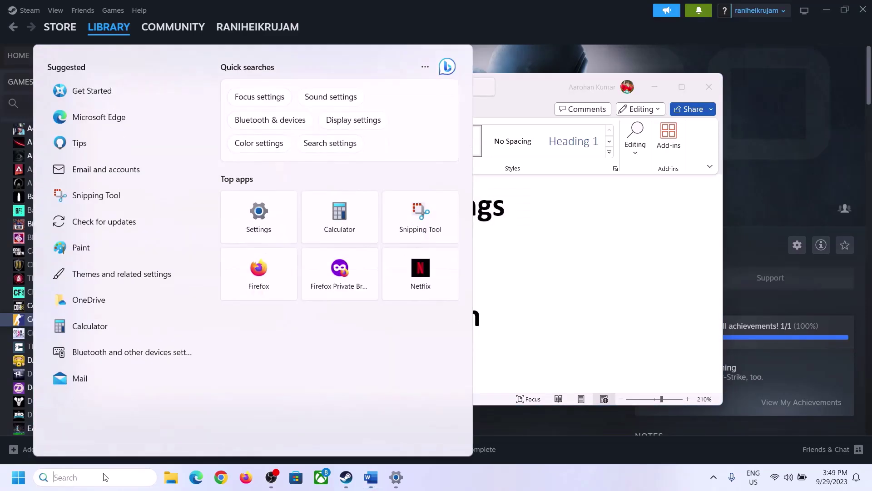
{"action": "key", "text": "ctrl+v"}
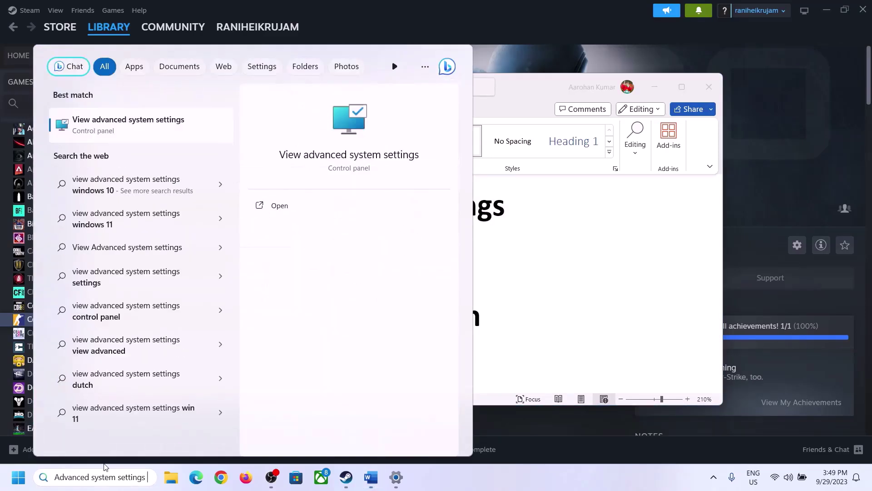
{"action": "left_click", "coordinate": [122, 130]}
{"action": "left_click_drag", "start_coordinate": [181, 88], "coordinate": [390, 157]}
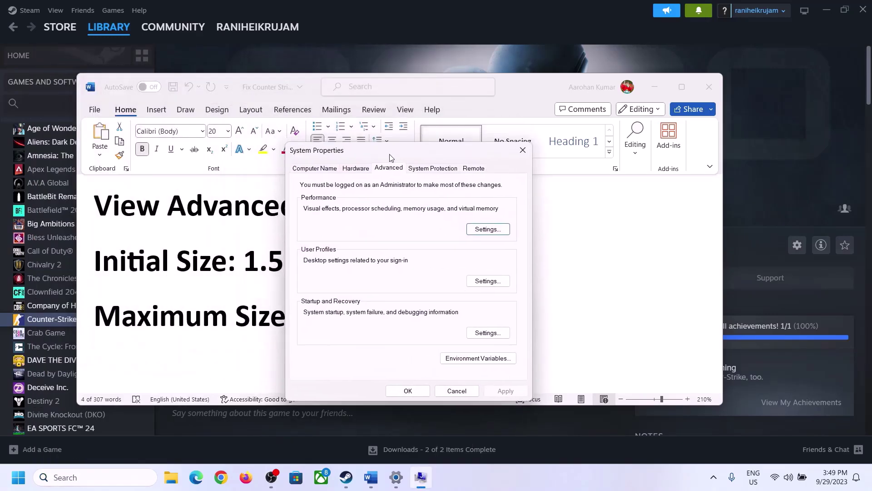
- In the Virtual Memory settings, turn off automatic paging file management and choose Custom size for drive C:
{"action": "left_click", "coordinate": [488, 230]}
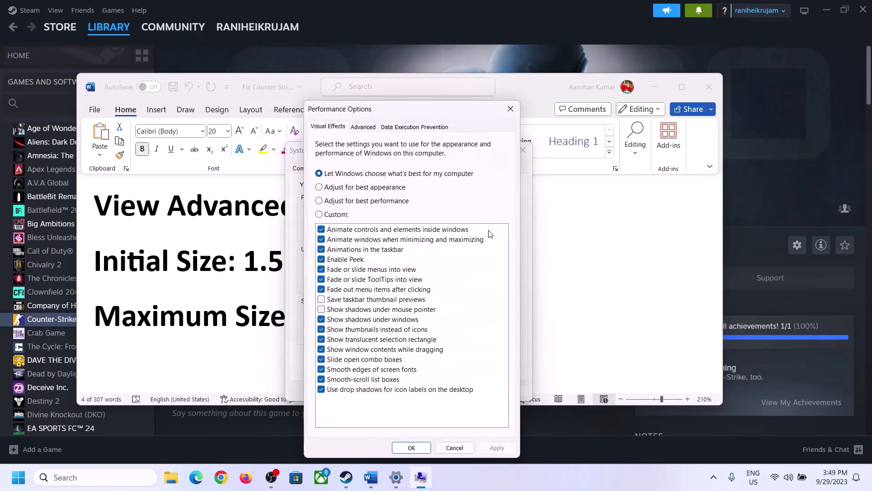
{"action": "left_click", "coordinate": [363, 128]}
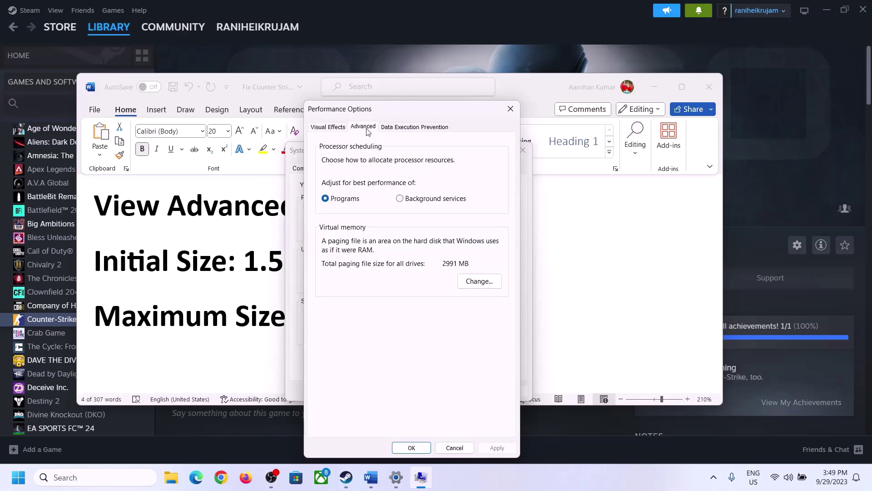
{"action": "left_click", "coordinate": [483, 280]}
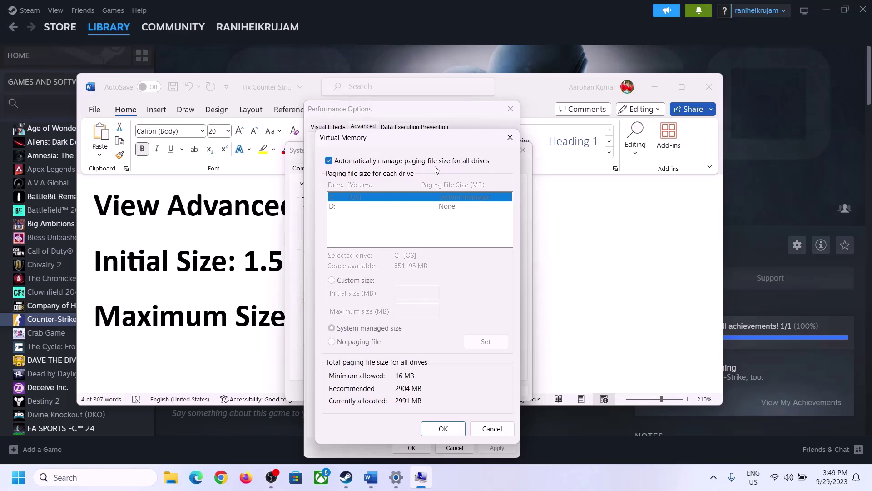
{"action": "left_click", "coordinate": [329, 161]}
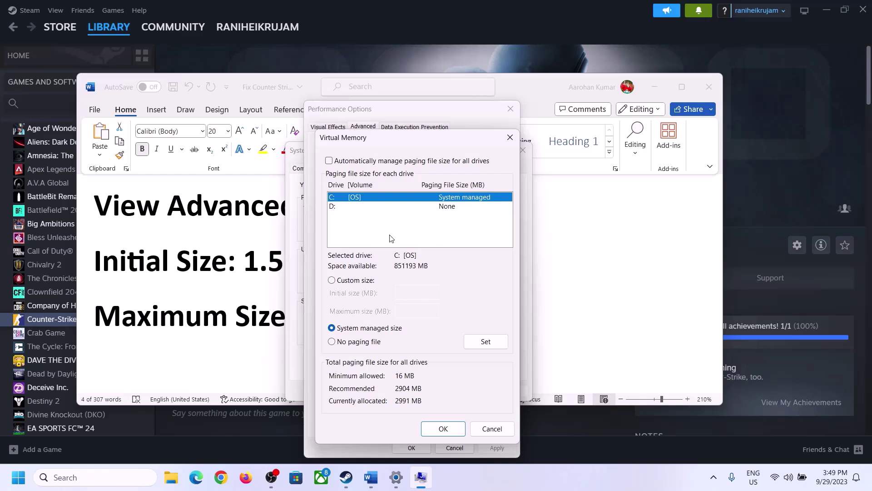
{"action": "left_click", "coordinate": [332, 280]}
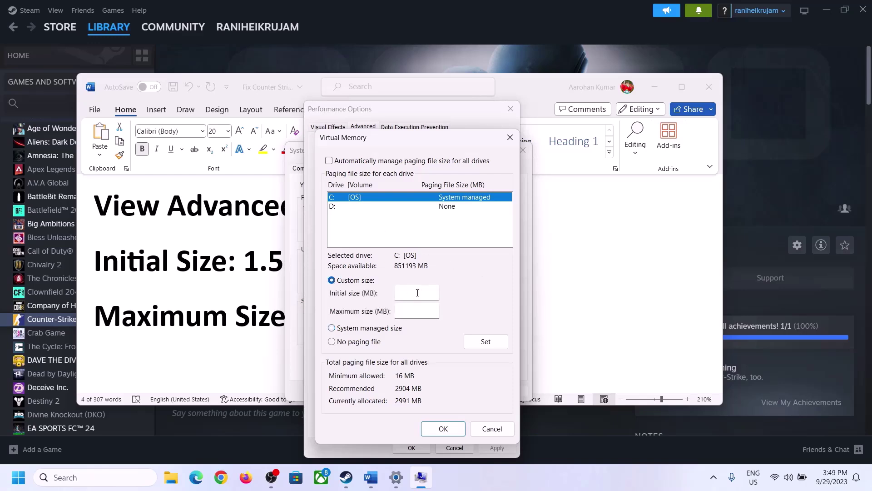
- Highlight the "1.5 x Total Ram" formula in Word and look up the installed RAM on the Settings About page
{"action": "left_click", "coordinate": [256, 268]}
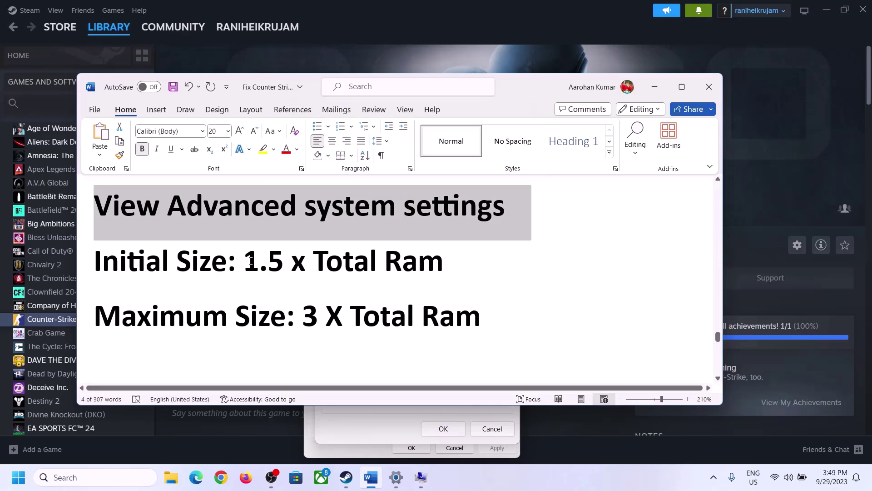
{"action": "left_click_drag", "start_coordinate": [251, 261], "coordinate": [402, 268]}
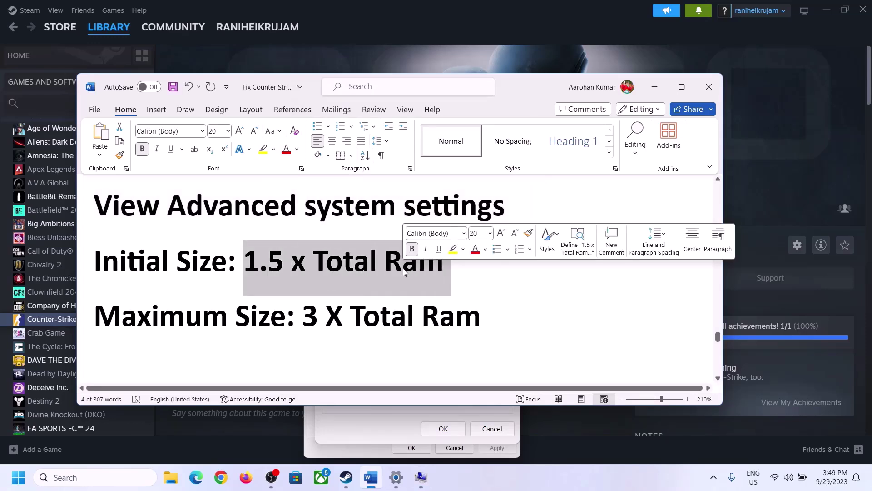
{"action": "left_click", "coordinate": [396, 478]}
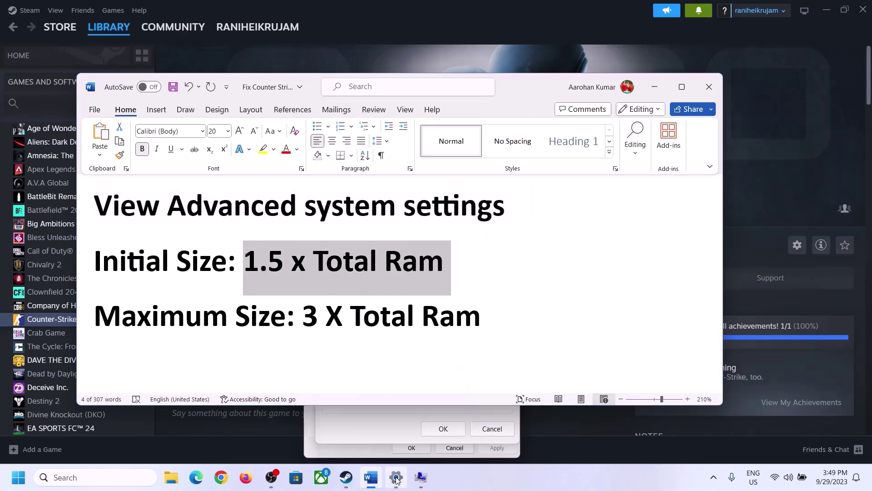
{"action": "left_click", "coordinate": [40, 146]}
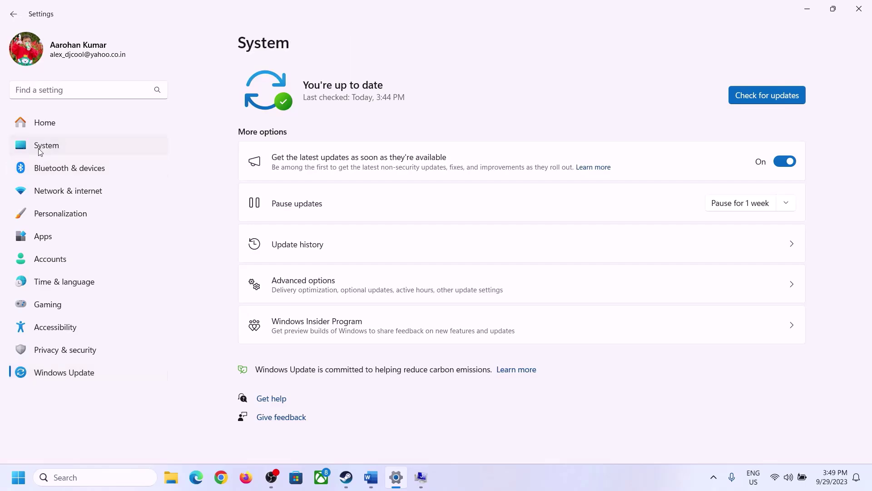
{"action": "scroll", "coordinate": [320, 360], "scroll_direction": "down", "scroll_amount": 10}
{"action": "left_click", "coordinate": [287, 427]}
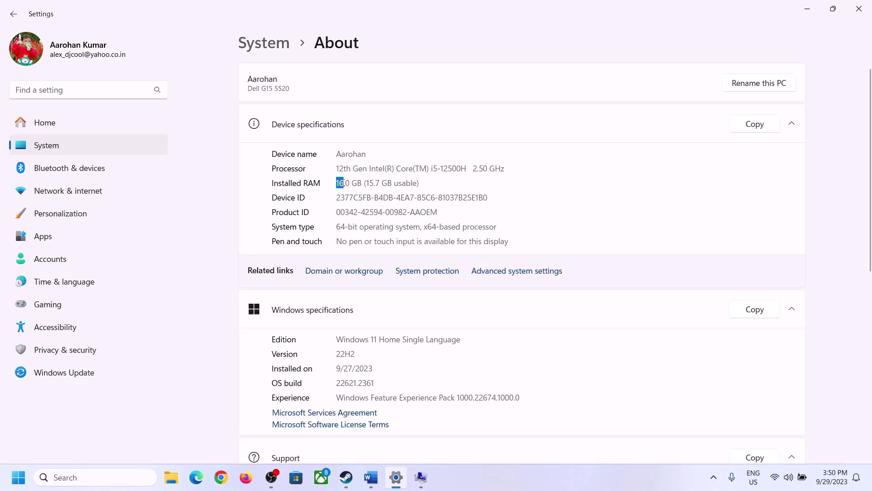
{"action": "left_click", "coordinate": [351, 184]}
{"action": "left_click_drag", "start_coordinate": [344, 183], "coordinate": [336, 183]}
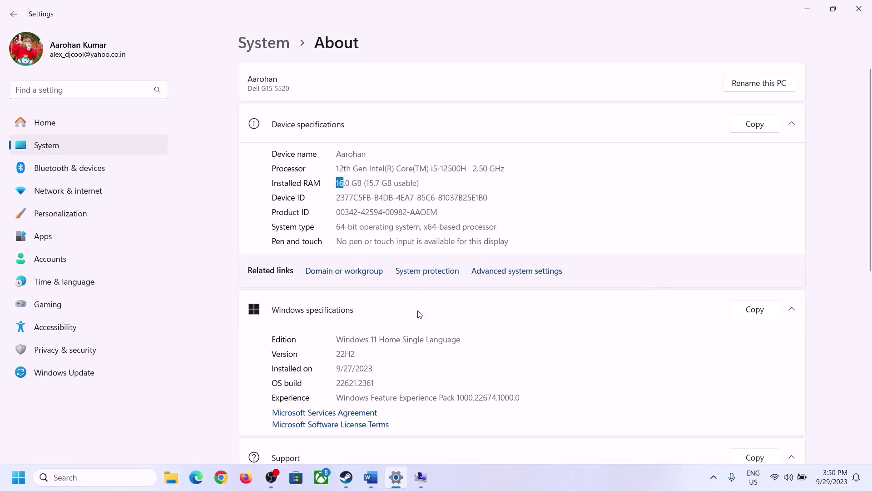
- Launch Calculator with the Run command calc and place it beside the sizing formulas in the Word document
{"action": "left_click", "coordinate": [417, 478]}
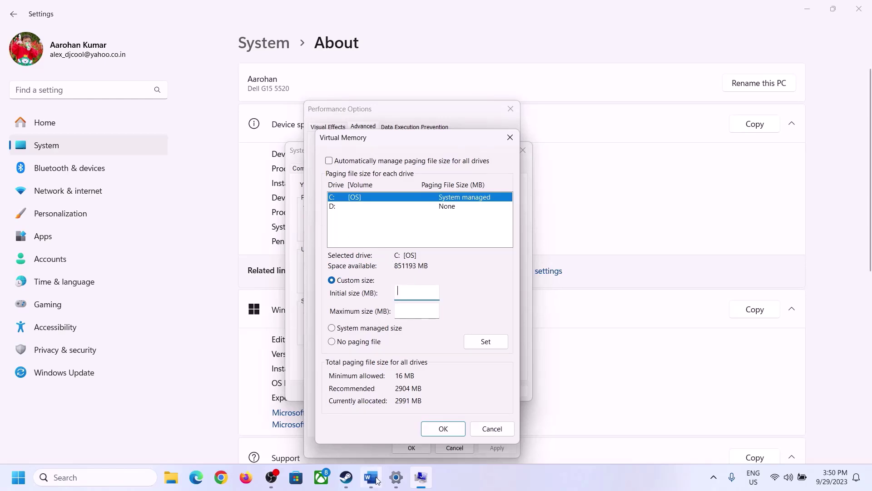
{"action": "mouse_move", "coordinate": [396, 477]}
{"action": "mouse_move", "coordinate": [394, 420]}
{"action": "key", "text": "super+r"}
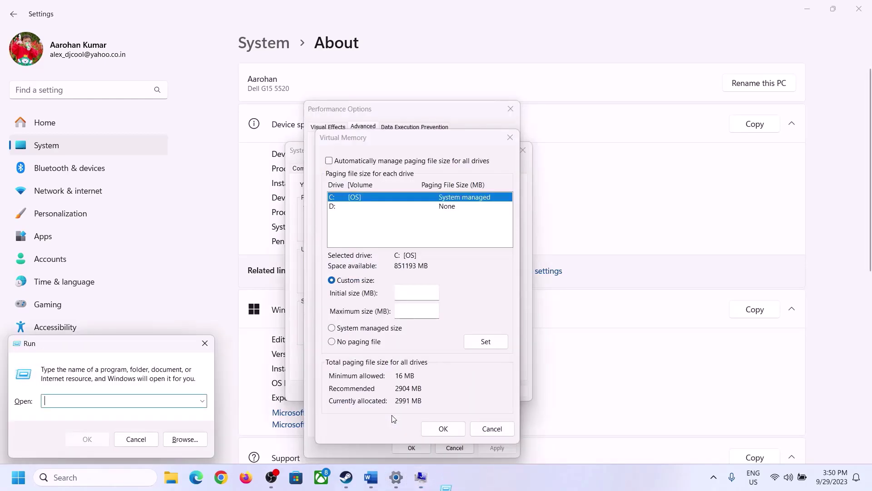
{"action": "type", "text": "ca"}
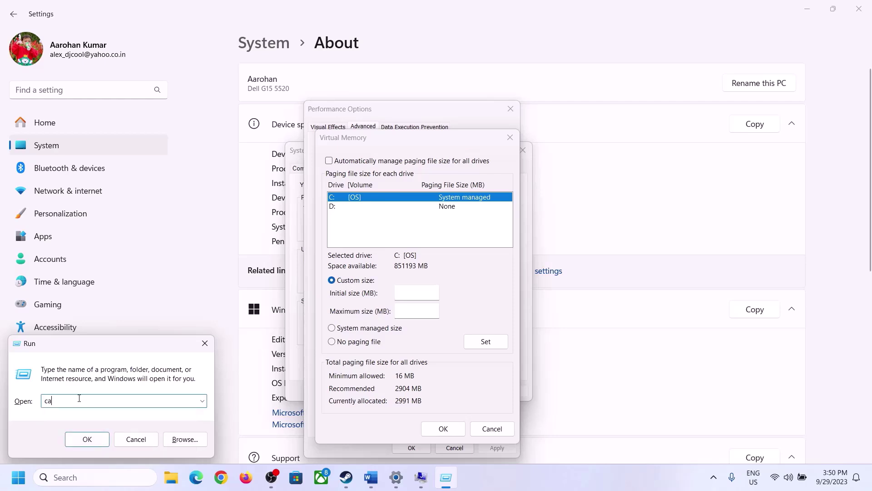
{"action": "type", "text": "lc"}
{"action": "left_click", "coordinate": [86, 439]}
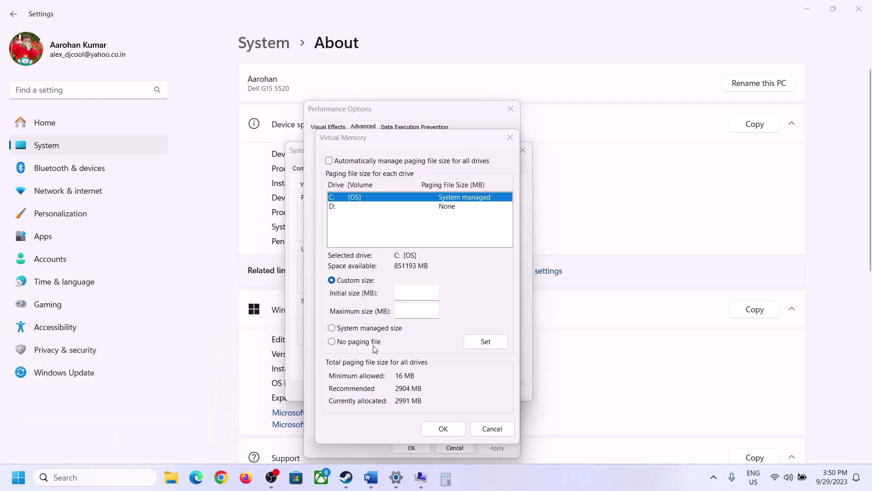
{"action": "left_click_drag", "start_coordinate": [108, 15], "coordinate": [636, 149]}
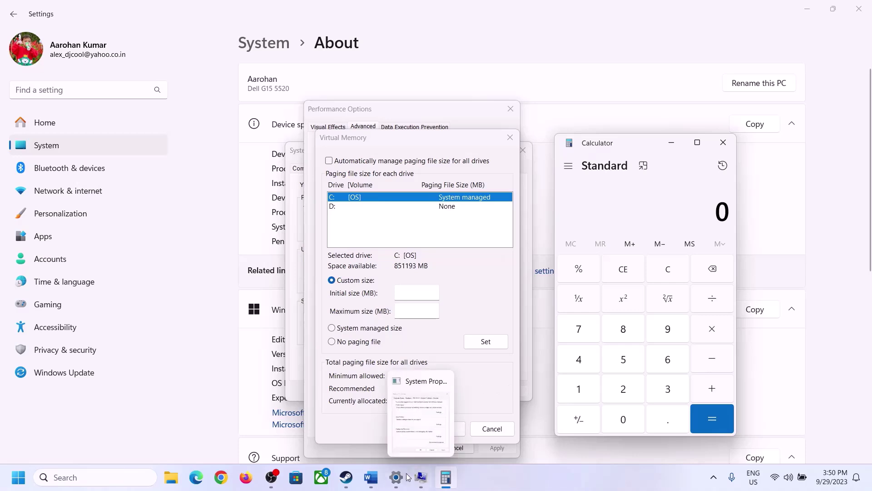
{"action": "left_click", "coordinate": [371, 477]}
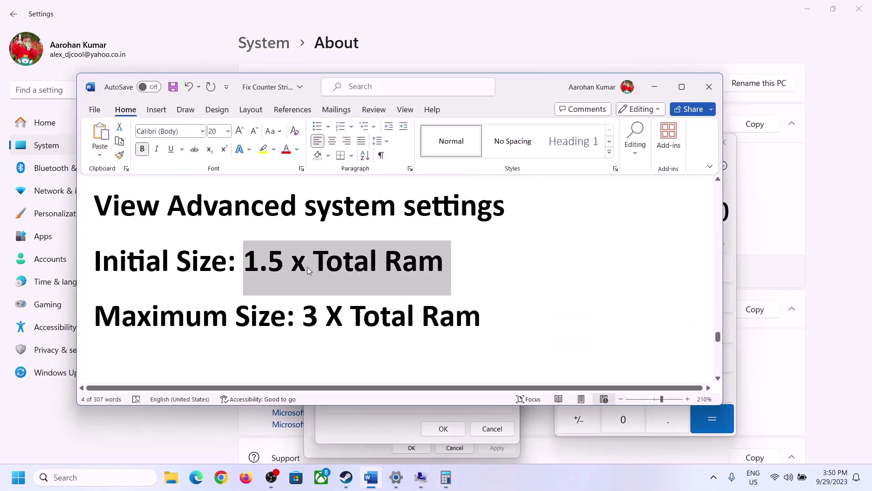
{"action": "left_click", "coordinate": [455, 479]}
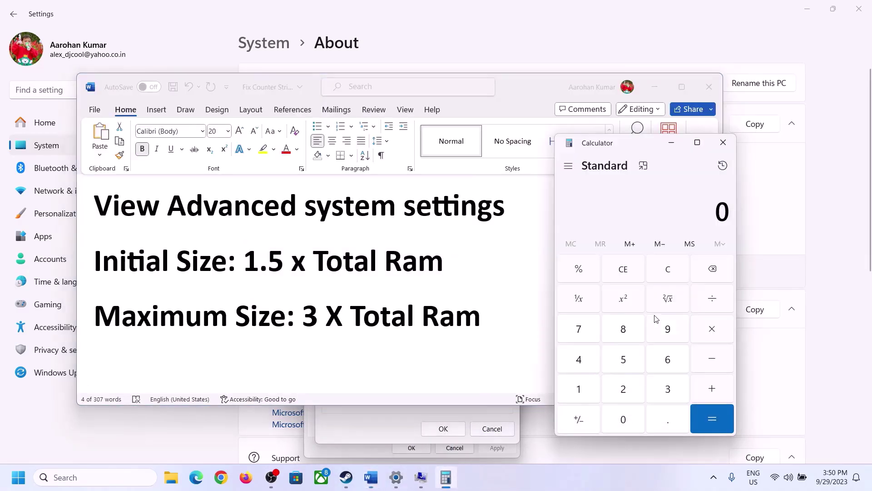
{"action": "left_click", "coordinate": [581, 392]}
{"action": "left_click", "coordinate": [664, 363]}
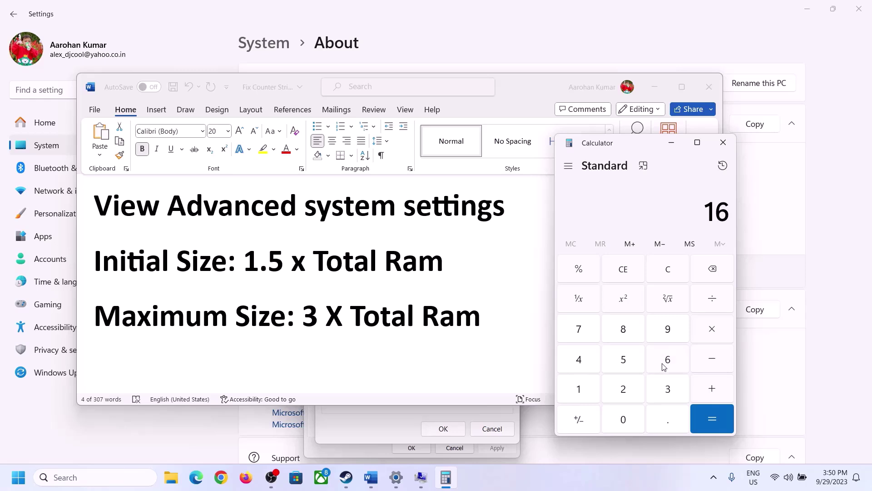
{"action": "left_click", "coordinate": [669, 276]}
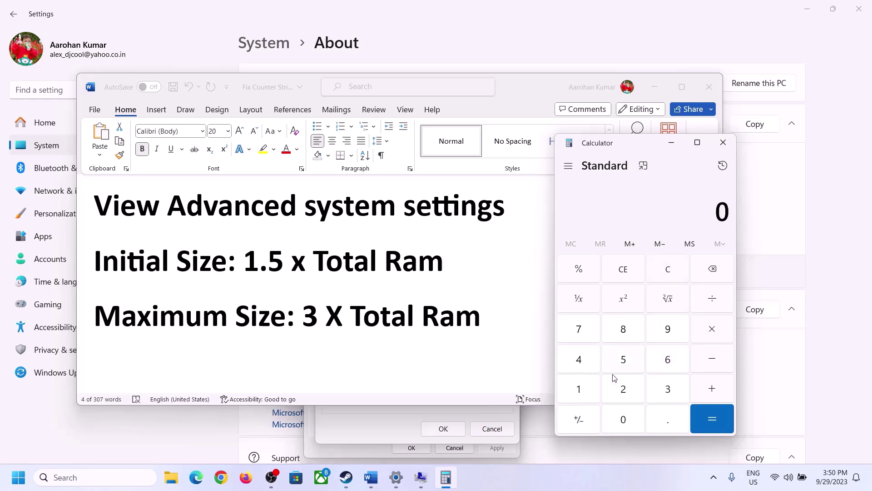
- Convert the installed RAM to megabytes in Calculator by computing 16 × 1024
{"action": "left_click", "coordinate": [585, 389]}
{"action": "left_click", "coordinate": [654, 363]}
{"action": "left_click", "coordinate": [711, 330]}
{"action": "left_click", "coordinate": [581, 394]}
{"action": "left_click", "coordinate": [624, 425]}
{"action": "left_click", "coordinate": [626, 394]}
{"action": "left_click", "coordinate": [586, 367]}
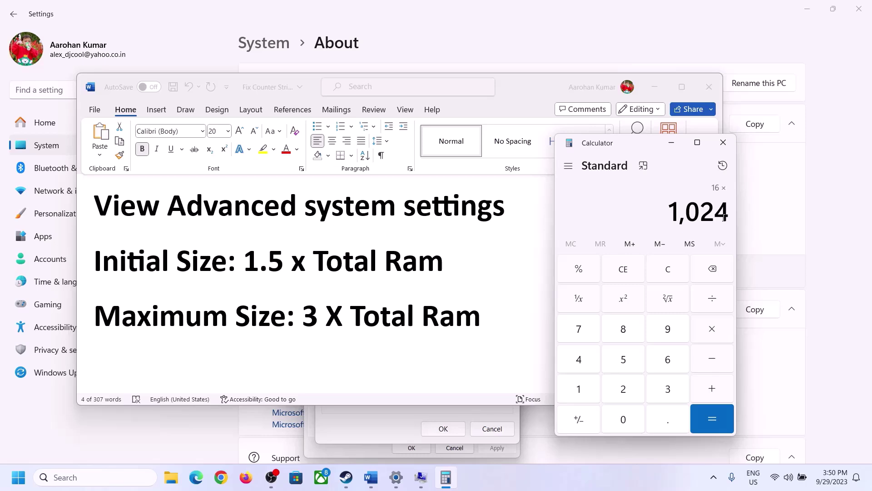
{"action": "left_click", "coordinate": [712, 419]}
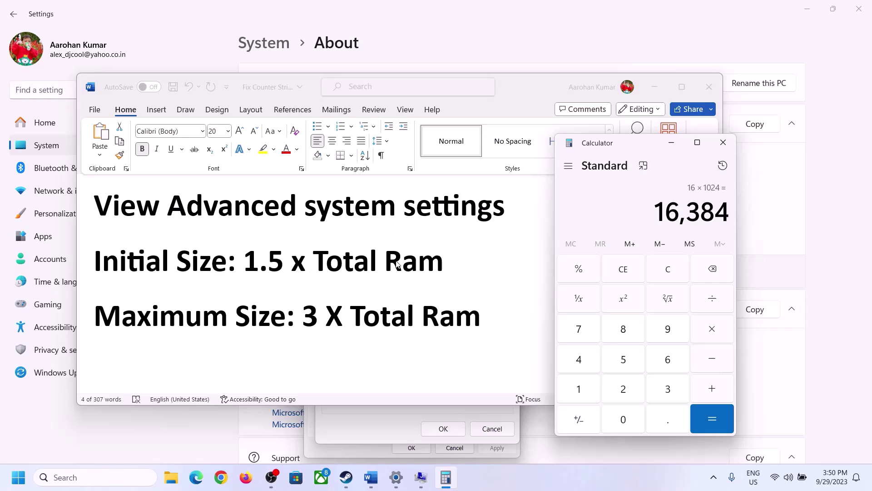
- Multiply the RAM amount in megabytes by 1.5 to get the initial paging file size
{"action": "left_click", "coordinate": [714, 334]}
{"action": "left_click", "coordinate": [591, 391]}
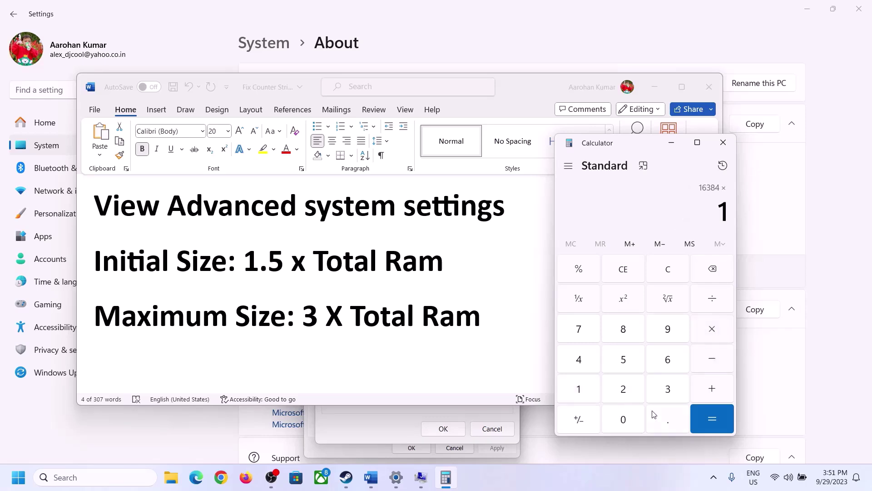
{"action": "left_click", "coordinate": [665, 428]}
{"action": "left_click", "coordinate": [623, 359]}
{"action": "left_click", "coordinate": [711, 413]}
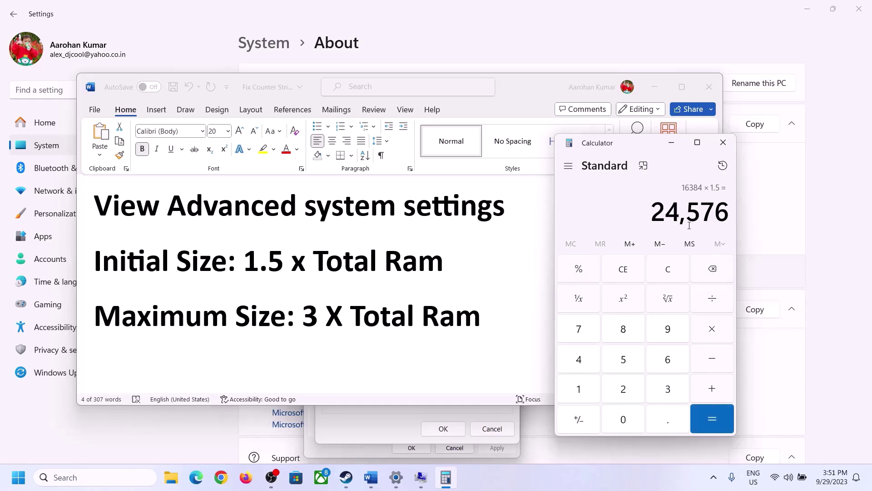
- Set drive C:'s custom initial paging file size to 24576 MB
{"action": "left_click", "coordinate": [385, 423]}
{"action": "left_click", "coordinate": [412, 294]}
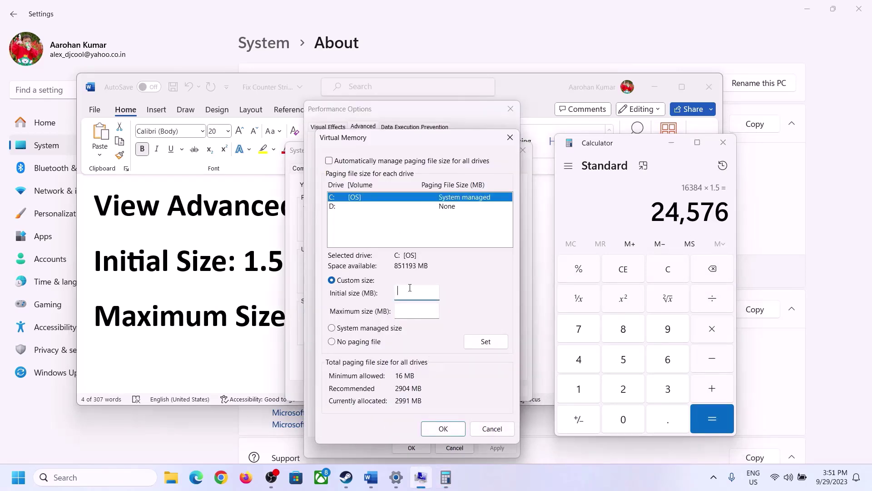
{"action": "type", "text": "24576"}
{"action": "left_click", "coordinate": [437, 310]}
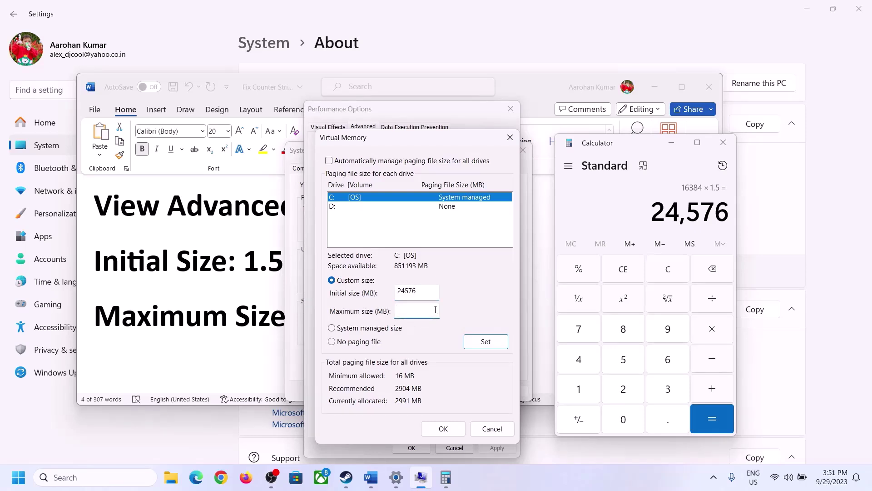
- Clear Calculator, consult the maximum size formula and installed RAM, and convert the RAM to megabytes by computing 16 × 1024
{"action": "left_click", "coordinate": [252, 321]}
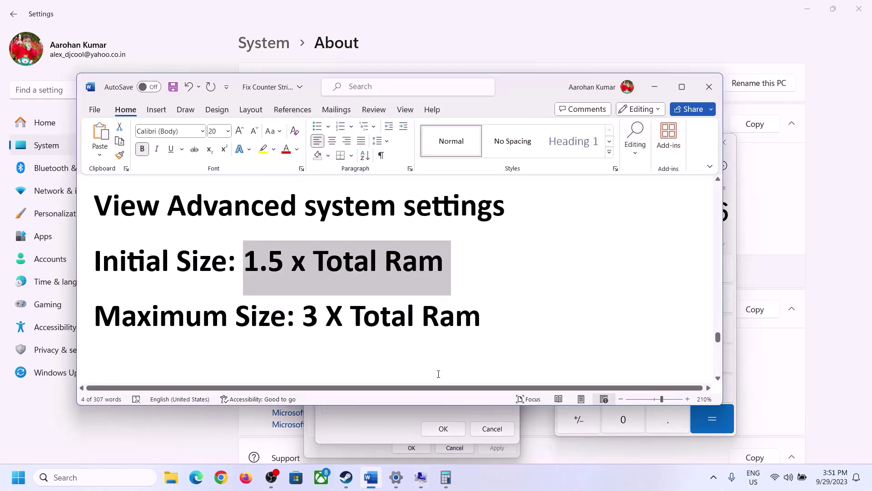
{"action": "left_click", "coordinate": [733, 238]}
{"action": "left_click", "coordinate": [675, 271]}
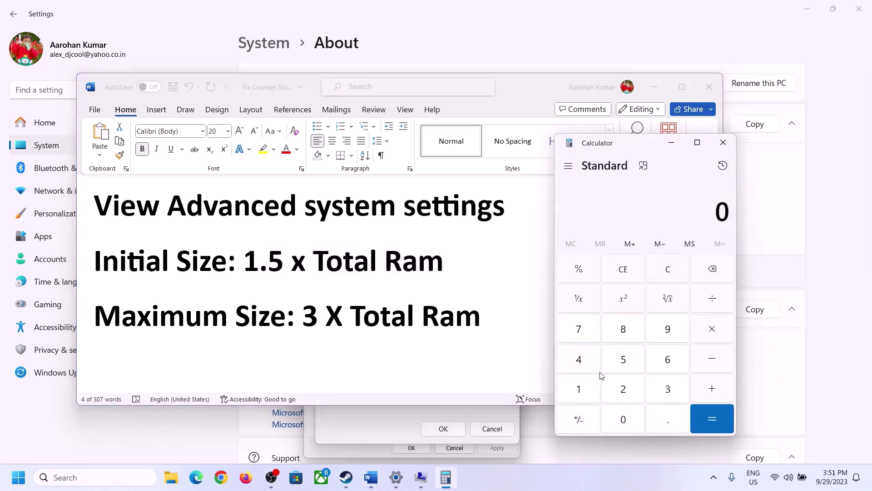
{"action": "left_click", "coordinate": [396, 478]}
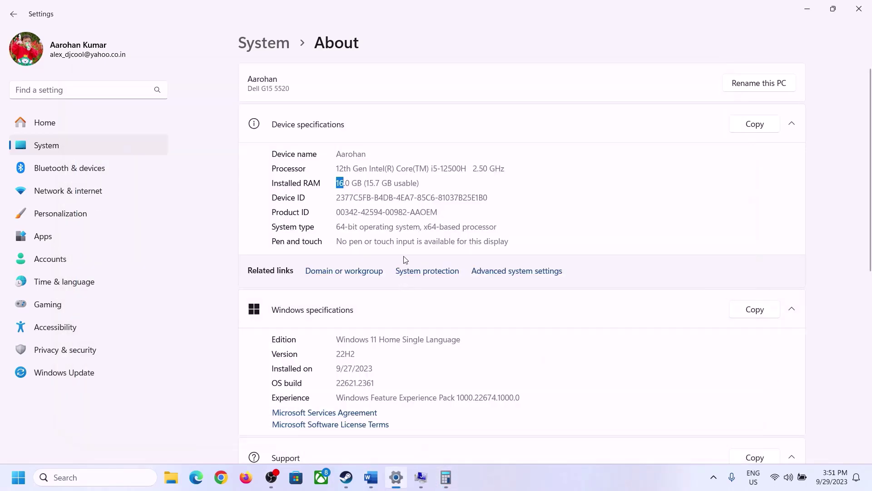
{"action": "left_click", "coordinate": [446, 468]}
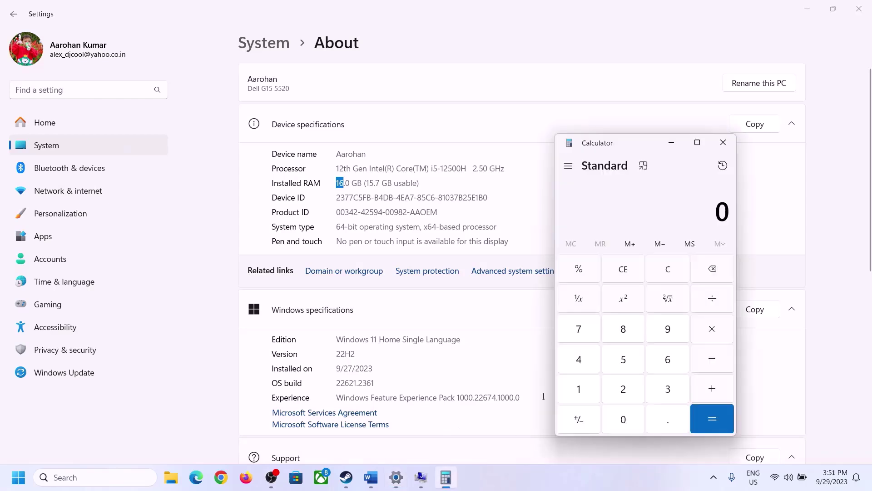
{"action": "left_click", "coordinate": [587, 384]}
{"action": "left_click", "coordinate": [665, 360]}
{"action": "left_click", "coordinate": [710, 330]}
{"action": "left_click", "coordinate": [582, 386]}
{"action": "left_click", "coordinate": [617, 414]}
{"action": "left_click", "coordinate": [623, 388]}
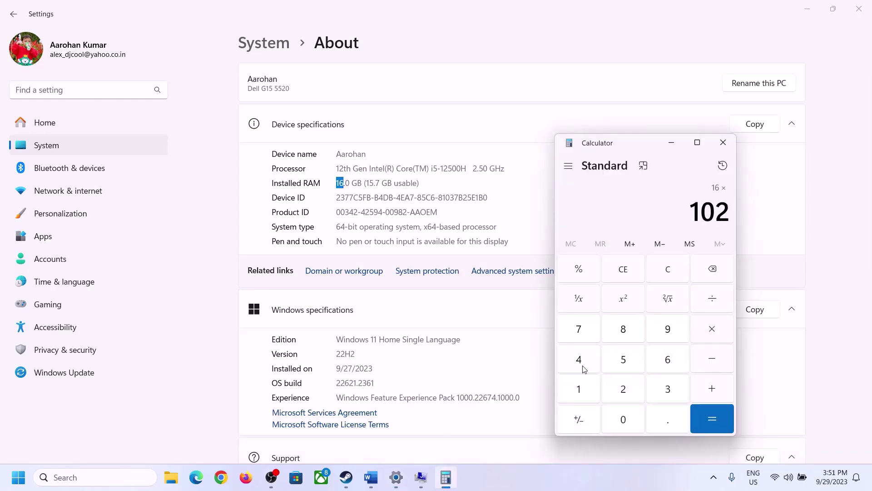
{"action": "left_click", "coordinate": [580, 361]}
{"action": "left_click", "coordinate": [704, 423]}
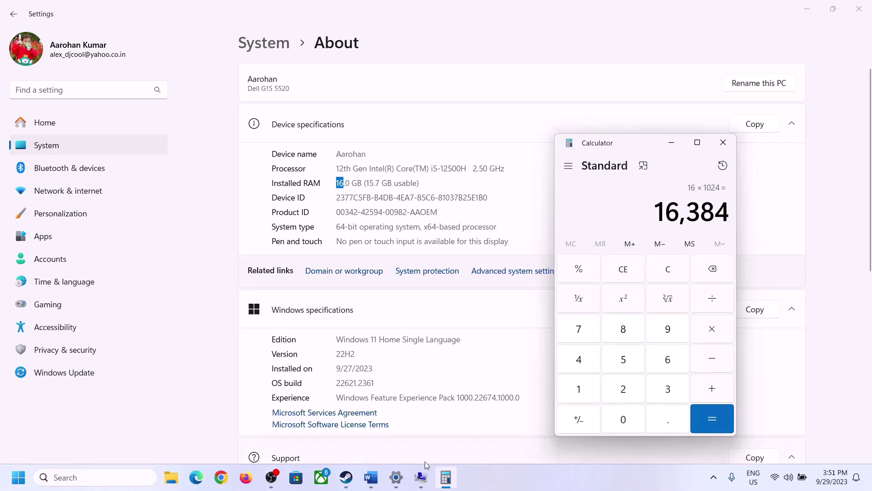
- Multiply the RAM amount in megabytes by 3 in Calculator, following the maximum size formula in the Word document
{"action": "left_click", "coordinate": [371, 477]}
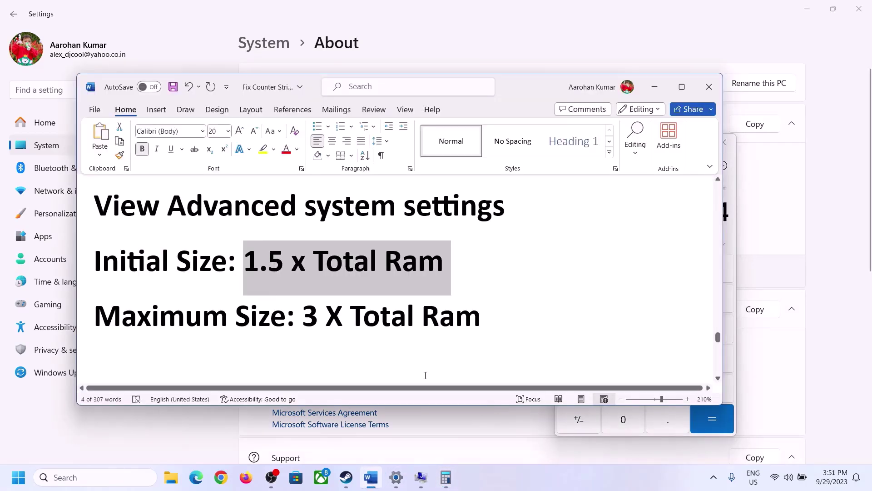
{"action": "left_click", "coordinate": [446, 477]}
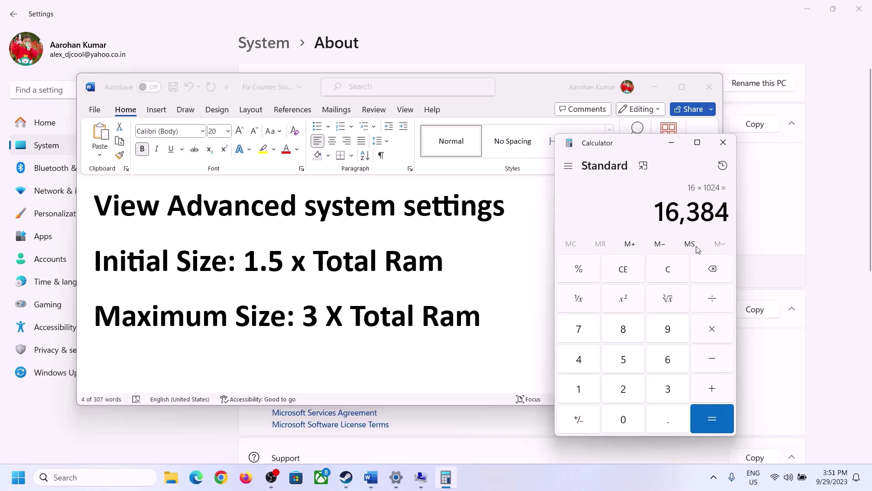
{"action": "left_click", "coordinate": [712, 332]}
{"action": "left_click", "coordinate": [665, 390]}
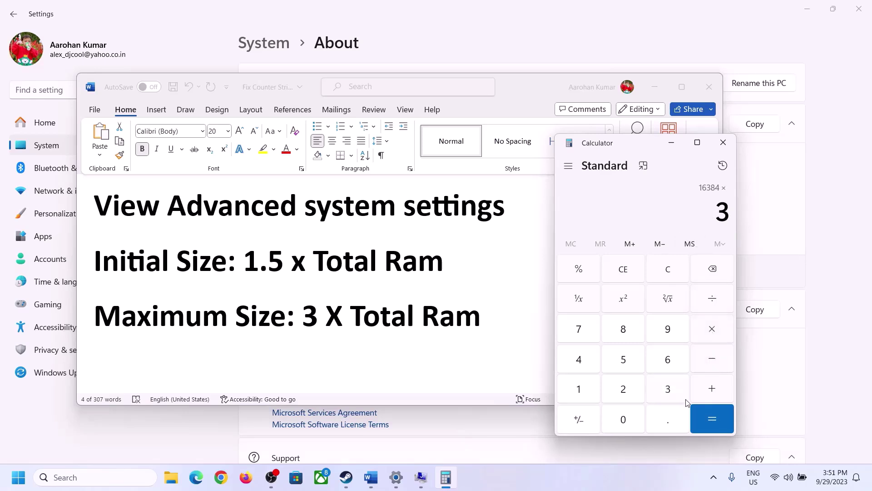
{"action": "left_click", "coordinate": [719, 416]}
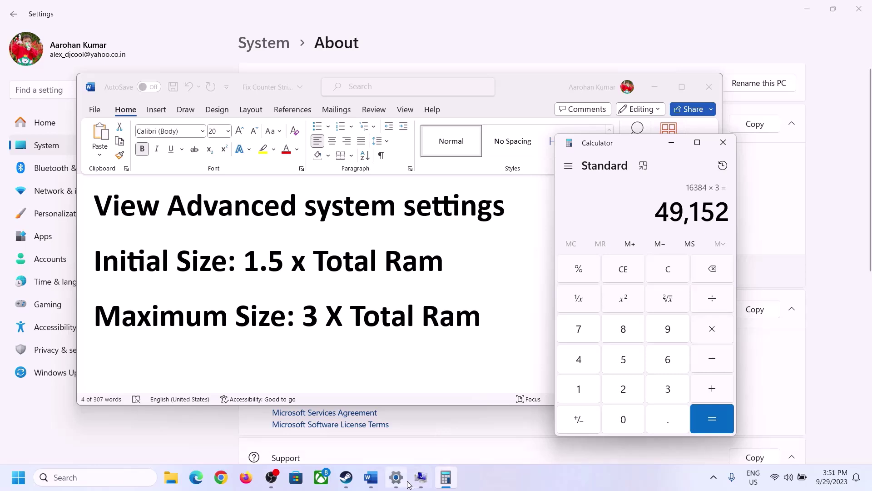
- Set drive C:'s custom maximum paging file size to 49152 MB, apply it, and acknowledge the restart notice
{"action": "left_click", "coordinate": [420, 477]}
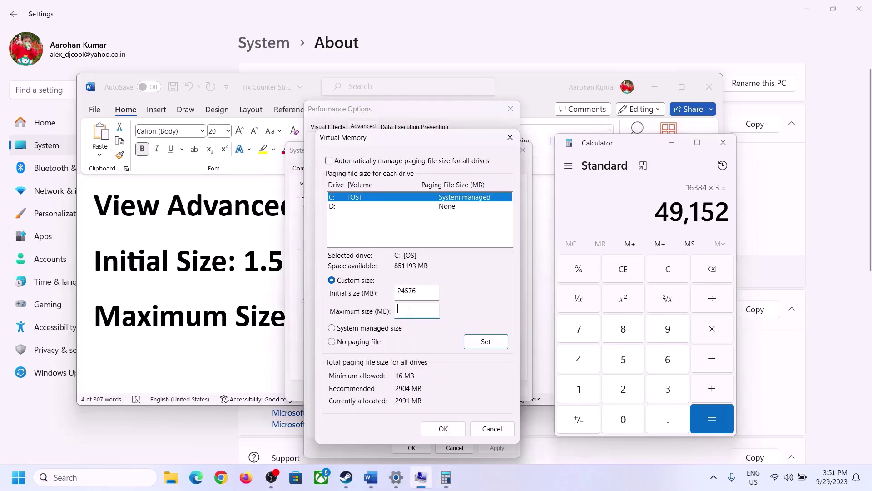
{"action": "type", "text": "49152"}
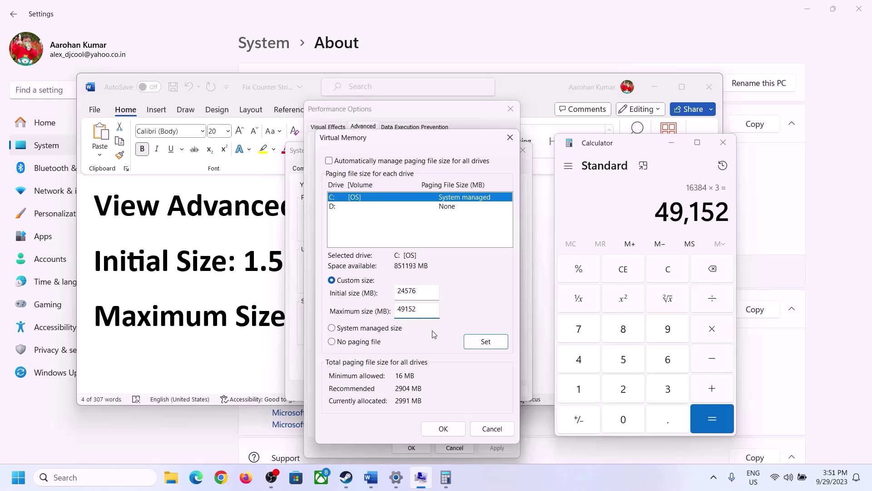
{"action": "left_click", "coordinate": [485, 343]}
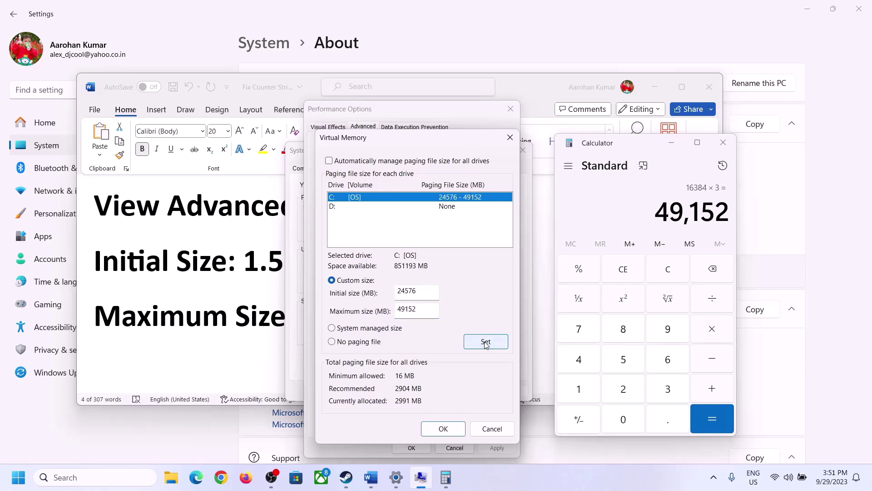
{"action": "left_click", "coordinate": [443, 428]}
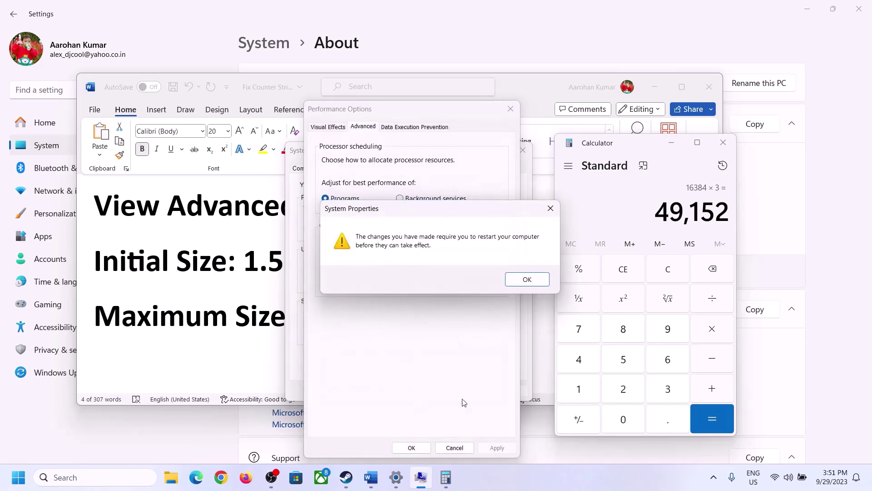
{"action": "left_click", "coordinate": [541, 279]}
- Accept and close Performance Options and System Properties, and dismiss the restart prompt without restarting the computer
{"action": "left_click", "coordinate": [492, 448]}
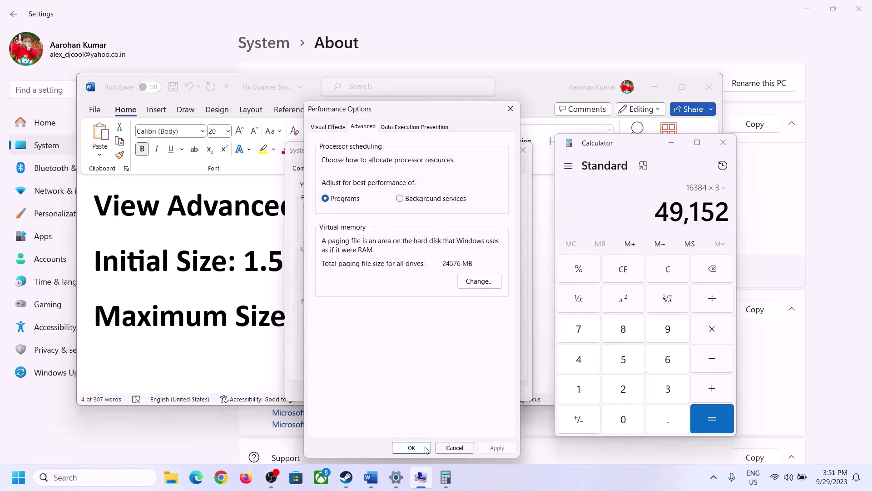
{"action": "left_click", "coordinate": [426, 449]}
{"action": "left_click", "coordinate": [413, 389]}
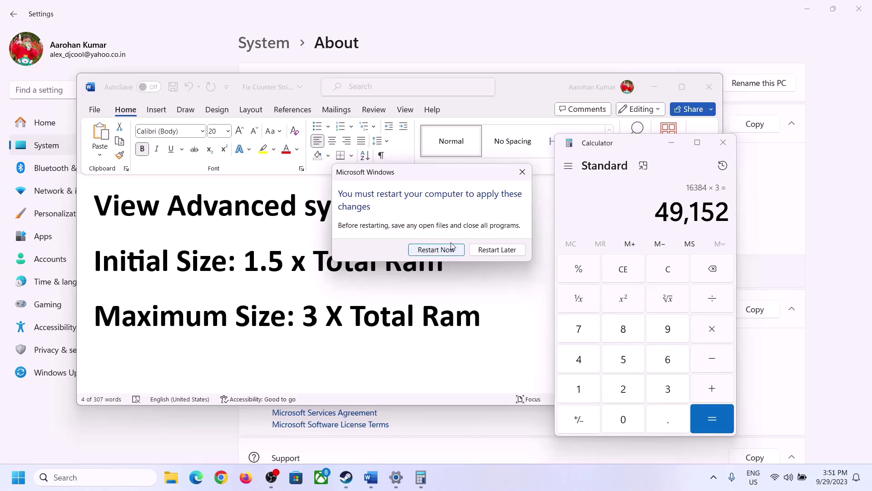
{"action": "left_click", "coordinate": [522, 172]}
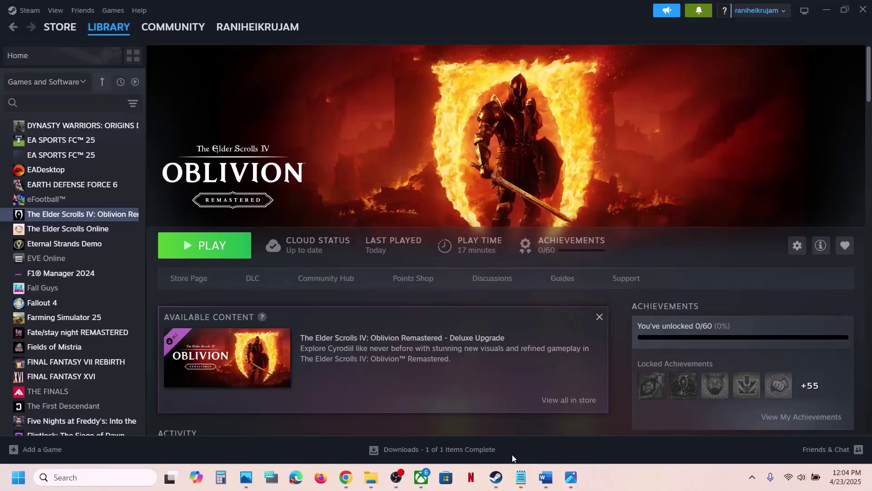
- Switch to the Word notes and highlight the step 10 instruction, Update the system BIOS, below the virtual memory step
{"action": "mouse_move", "coordinate": [498, 479]}
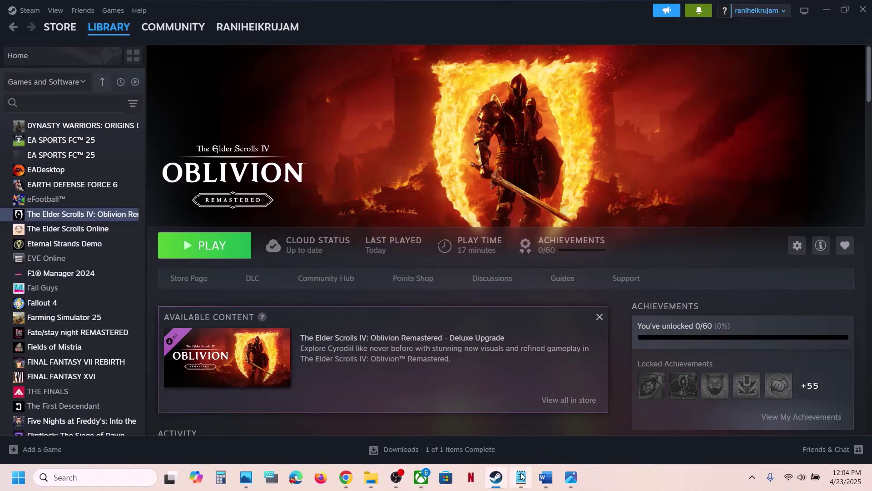
{"action": "left_click", "coordinate": [545, 476]}
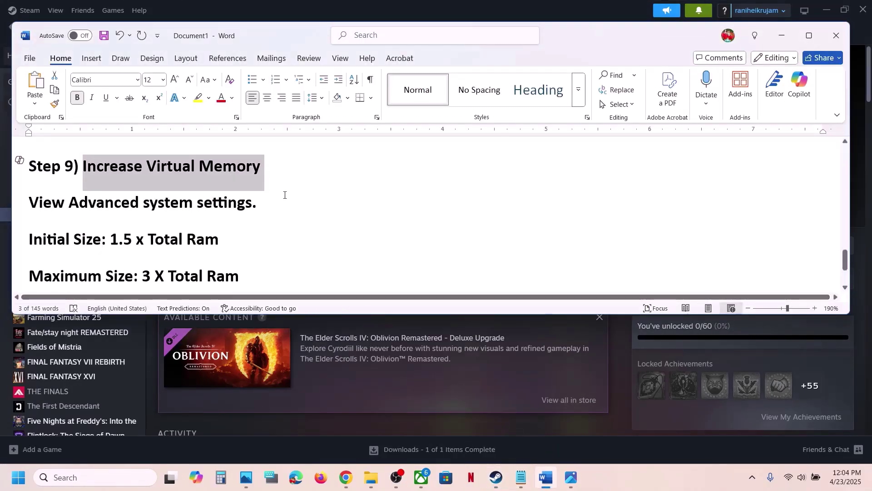
{"action": "scroll", "coordinate": [285, 194], "scroll_direction": "down", "scroll_amount": 3}
{"action": "left_click_drag", "start_coordinate": [92, 259], "coordinate": [306, 254]}
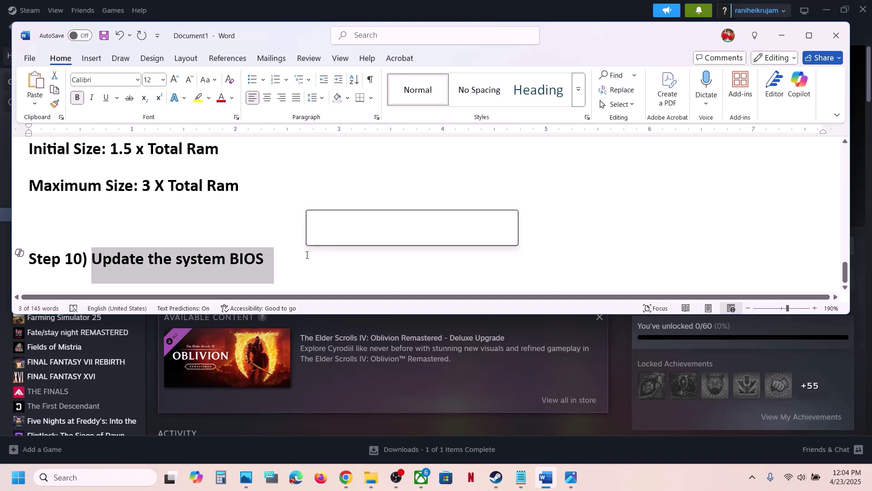
{"action": "left_click", "coordinate": [307, 255]}
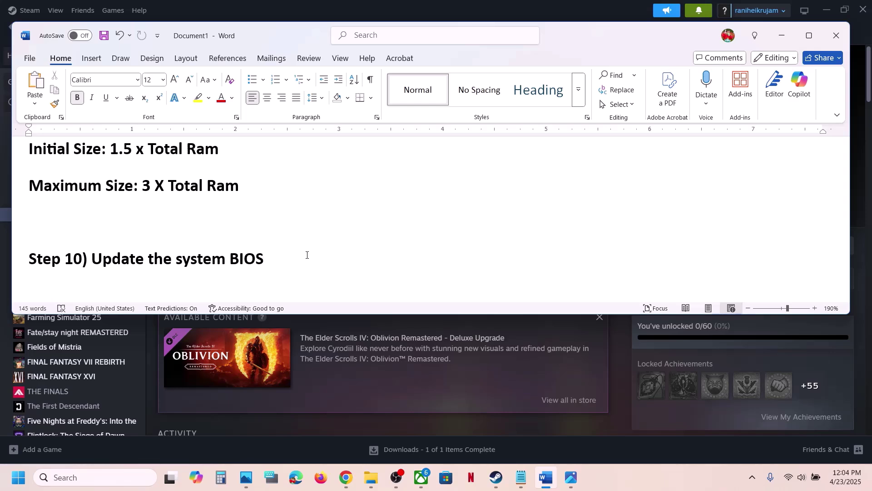
- Check the laptop's battery charge in the Windows quick settings, and return to the Word notes
{"action": "left_click", "coordinate": [802, 477]}
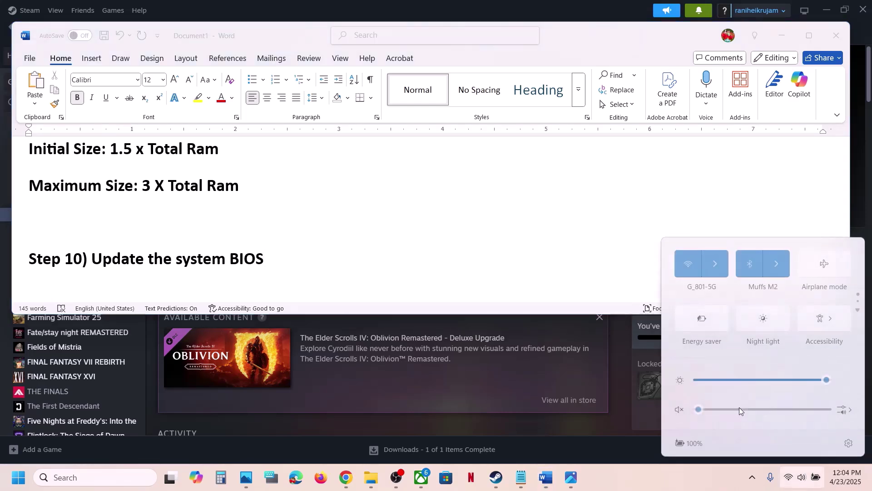
{"action": "mouse_move", "coordinate": [691, 443]}
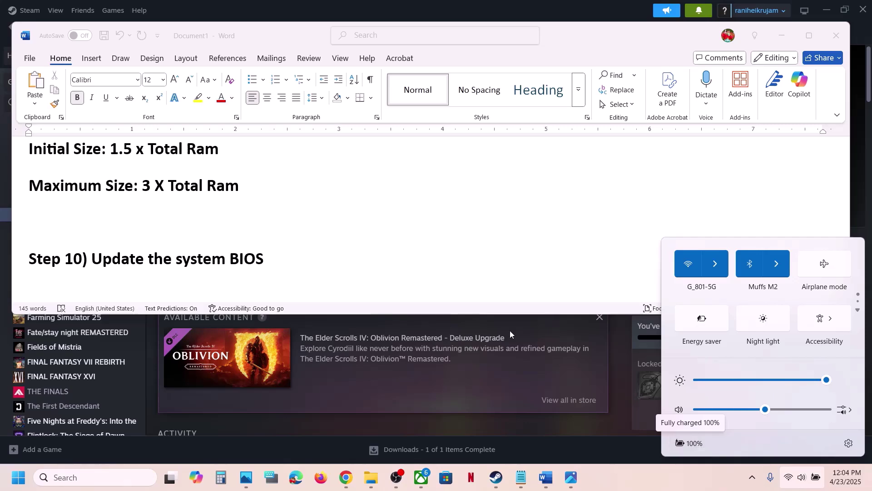
{"action": "left_click", "coordinate": [290, 270]}
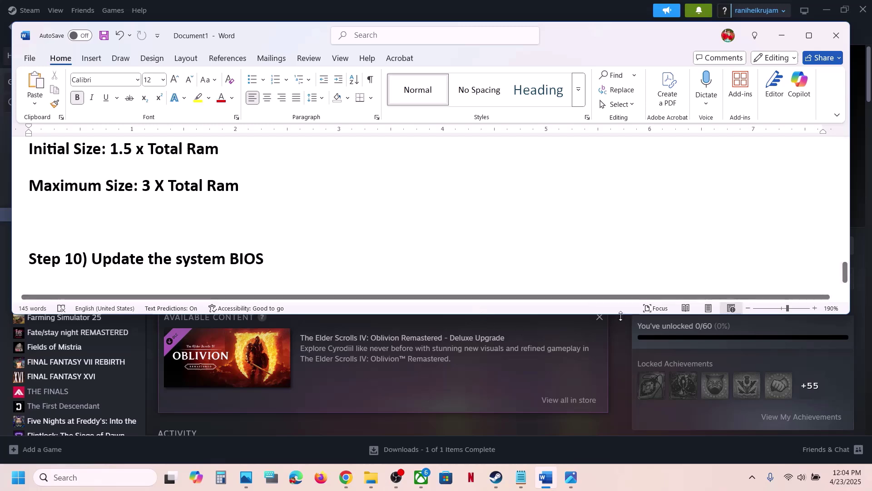
- Switch to Steam and view the Manage options for The Elder Scrolls IV: Oblivion Remastered, and close them without choosing any
{"action": "left_click", "coordinate": [624, 342]}
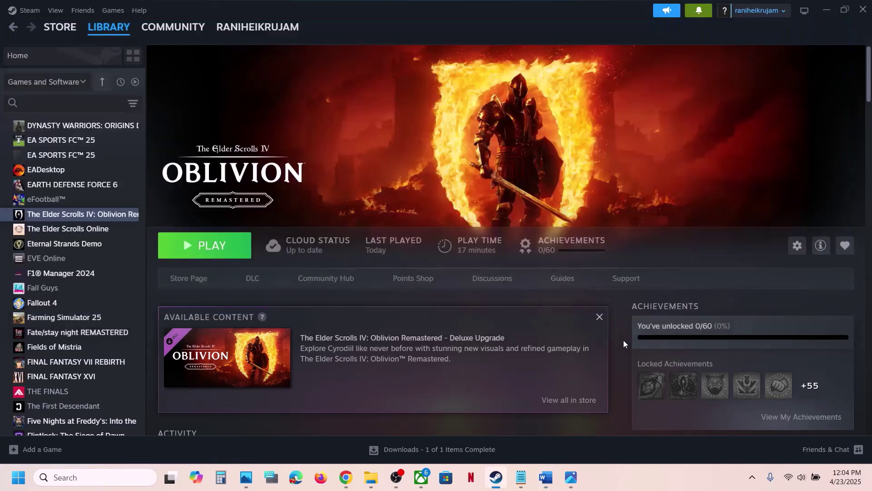
{"action": "right_click", "coordinate": [115, 213]}
{"action": "mouse_move", "coordinate": [161, 286]}
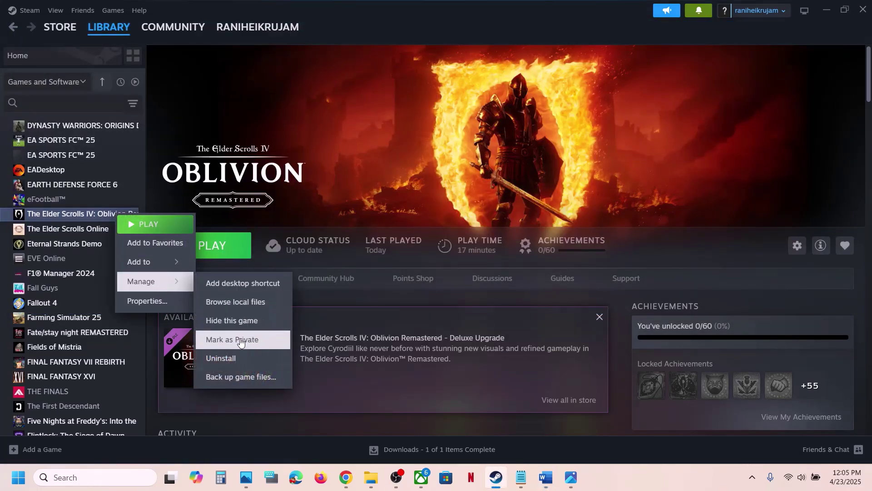
{"action": "left_click", "coordinate": [351, 134]}
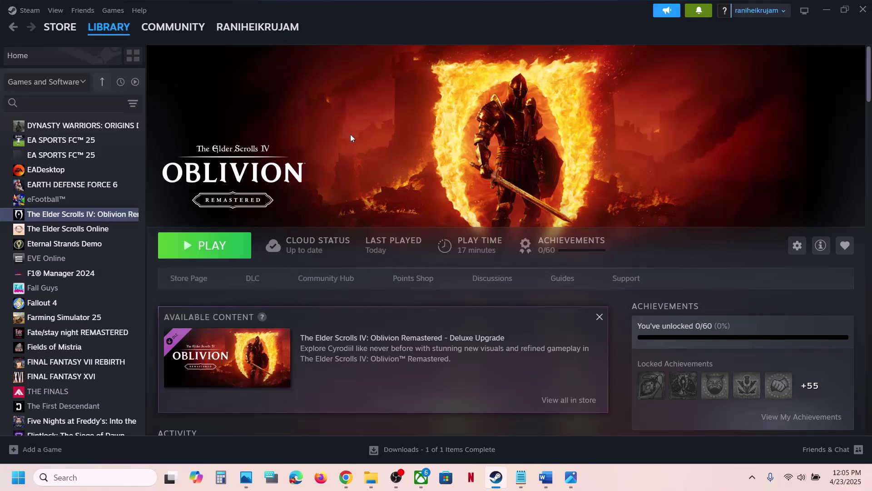
- Switch to File Explorer, check the available drives and their free space under This PC, and minimize the window
{"action": "left_click", "coordinate": [371, 476]}
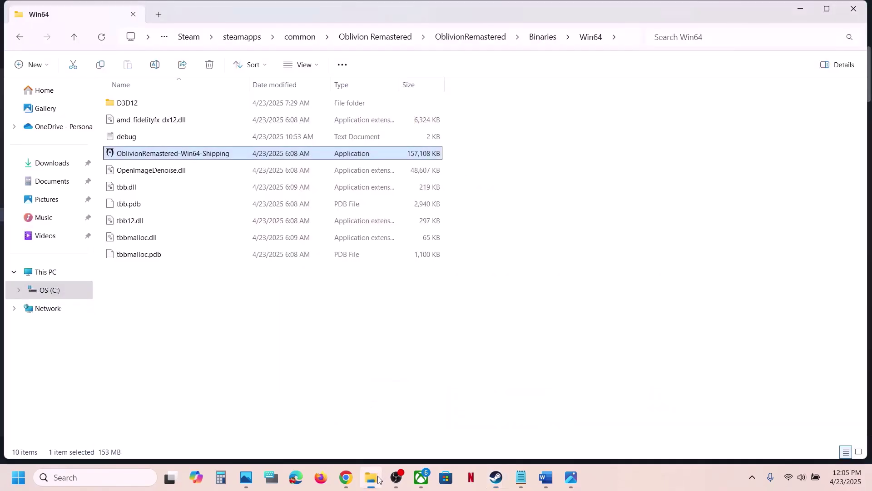
{"action": "left_click", "coordinate": [39, 274]}
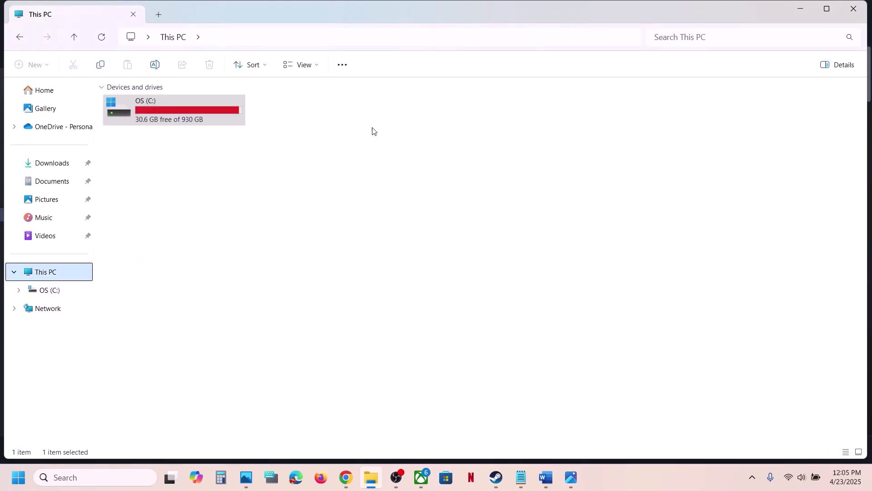
{"action": "left_click", "coordinate": [165, 110]}
{"action": "left_click", "coordinate": [798, 10]}
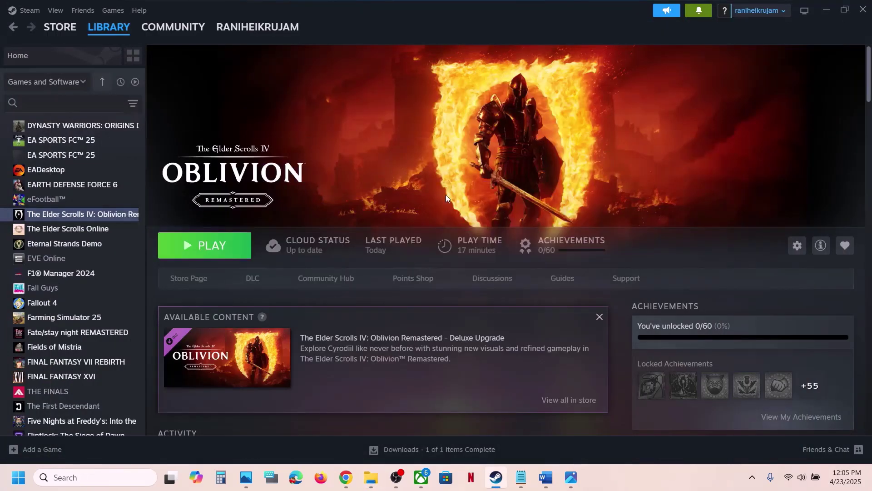